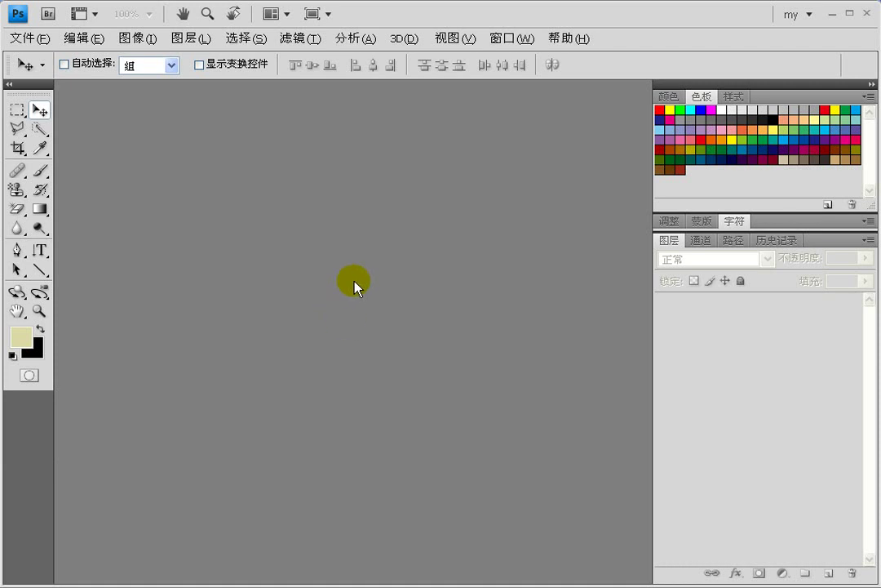
Step: Open the aged-paper background image 江南背景.jpg from the Open dialog
double_click(358, 278)
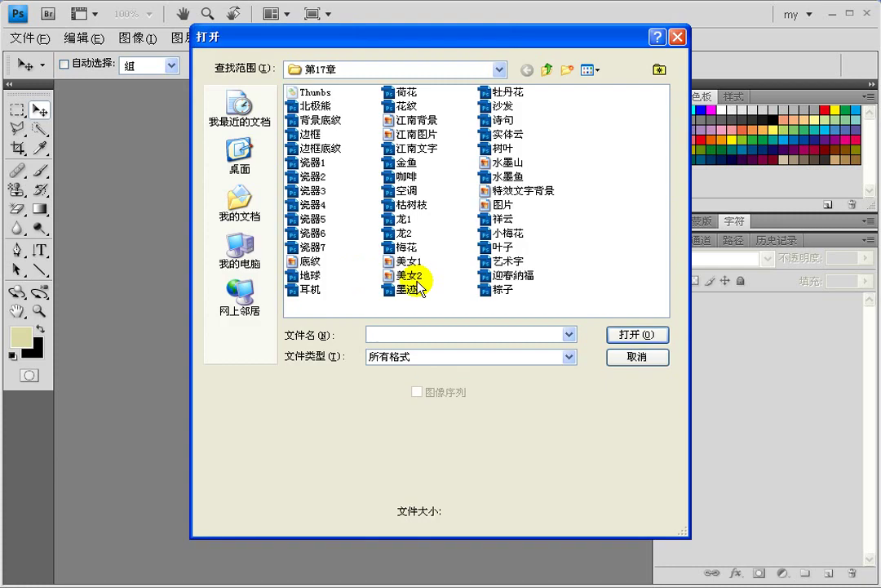
click(413, 121)
double_click(413, 121)
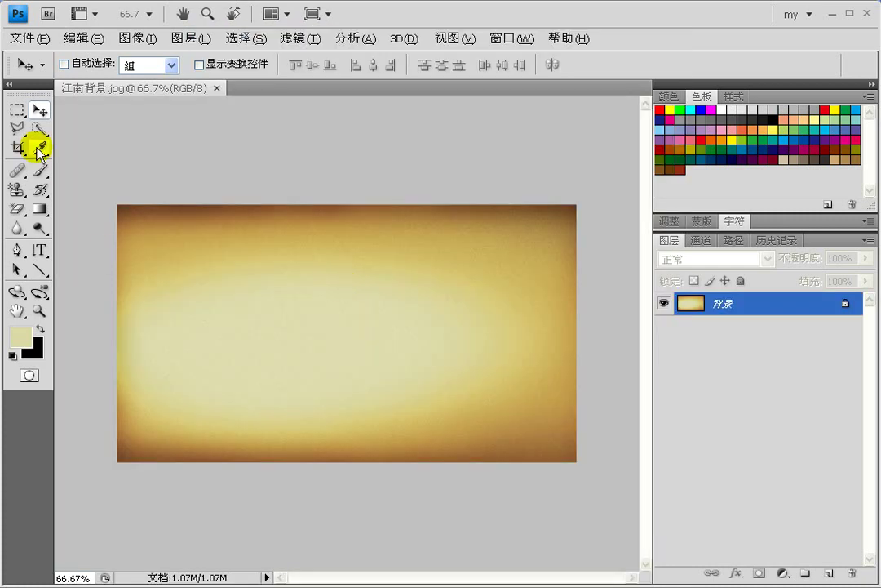
drag(16, 108, 106, 114)
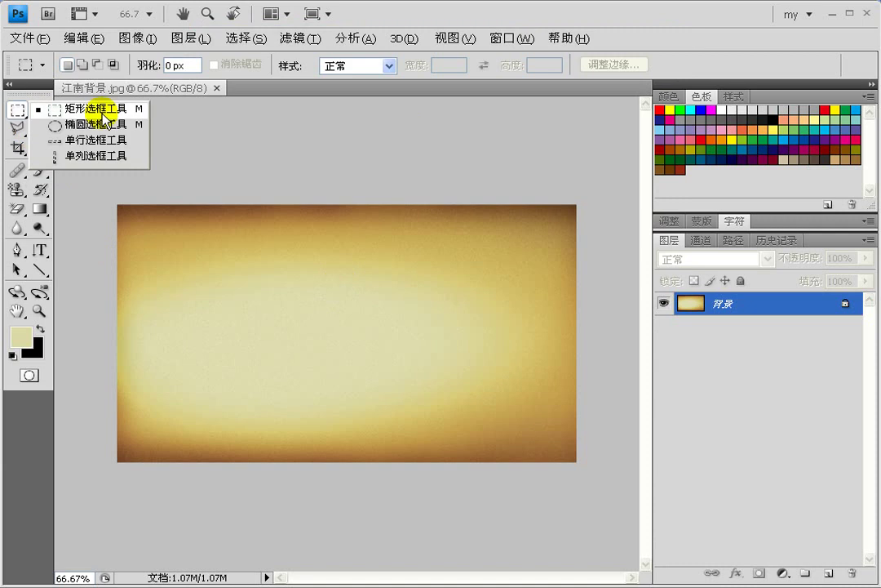
Step: On a new layer, fill an inverted inner-rectangle selection with cream to frame the canvas edge
click(829, 573)
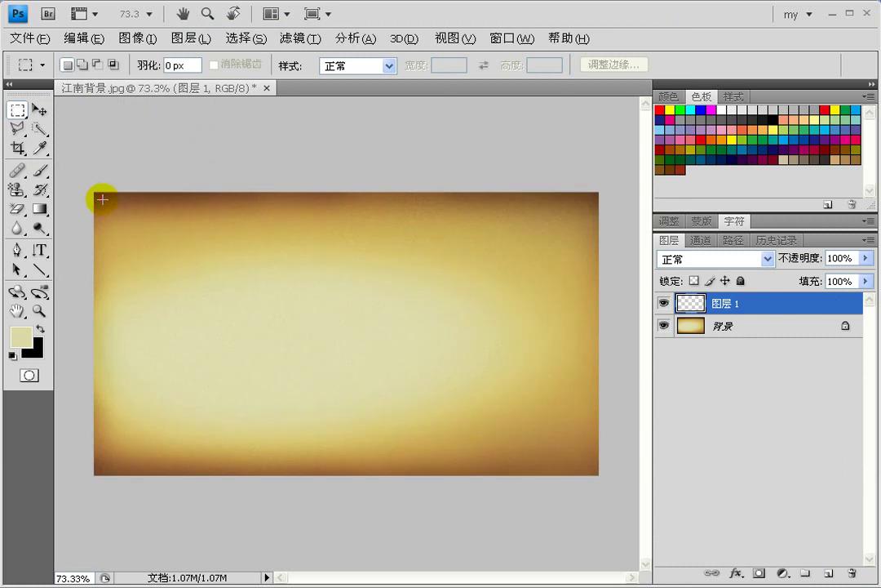
drag(102, 198, 590, 467)
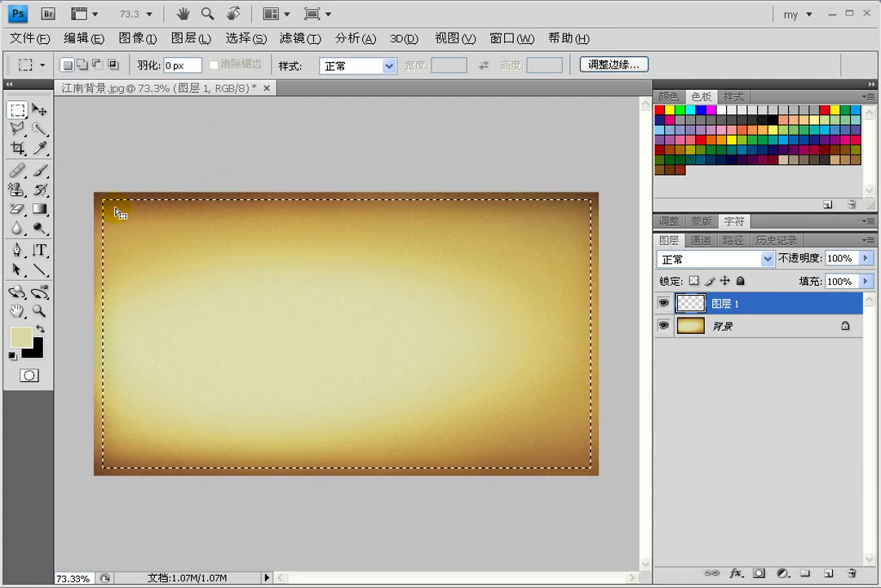
click(267, 41)
click(267, 95)
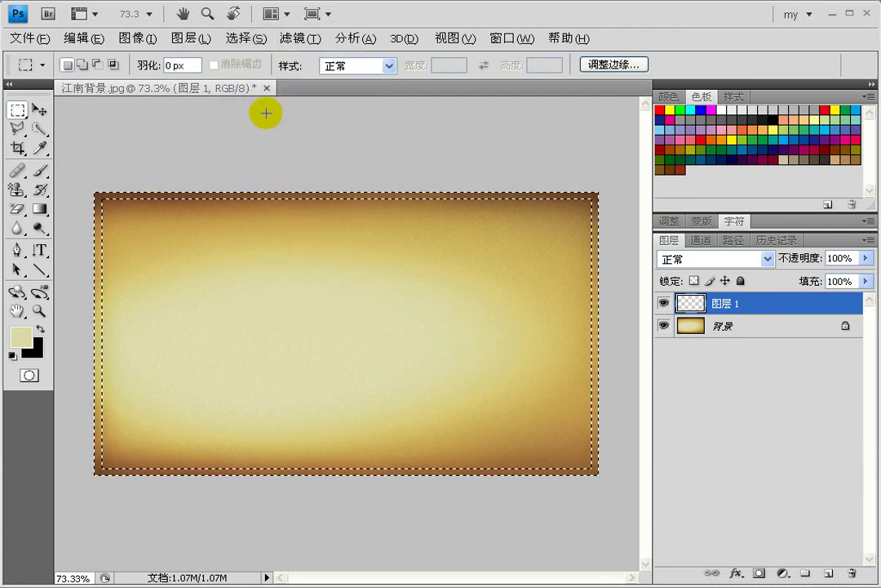
key(alt)
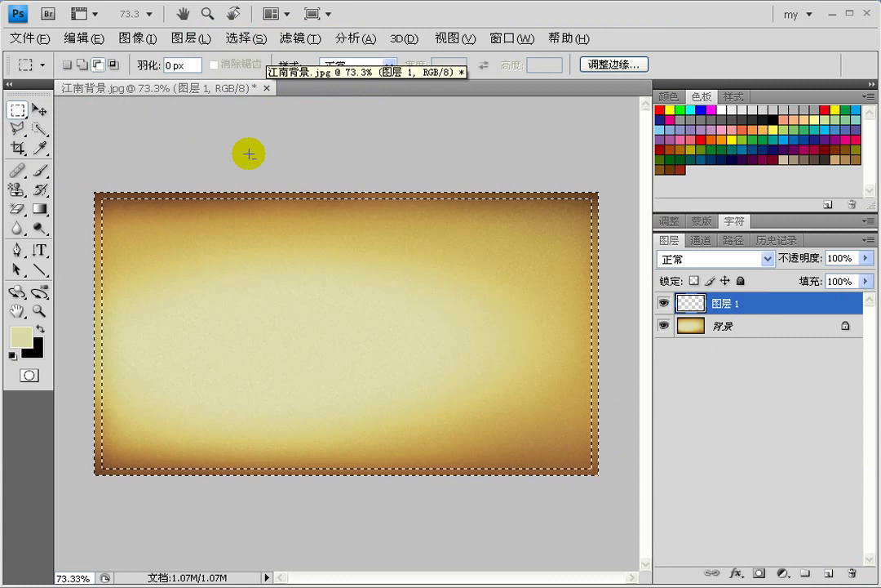
key(alt+BackSpace)
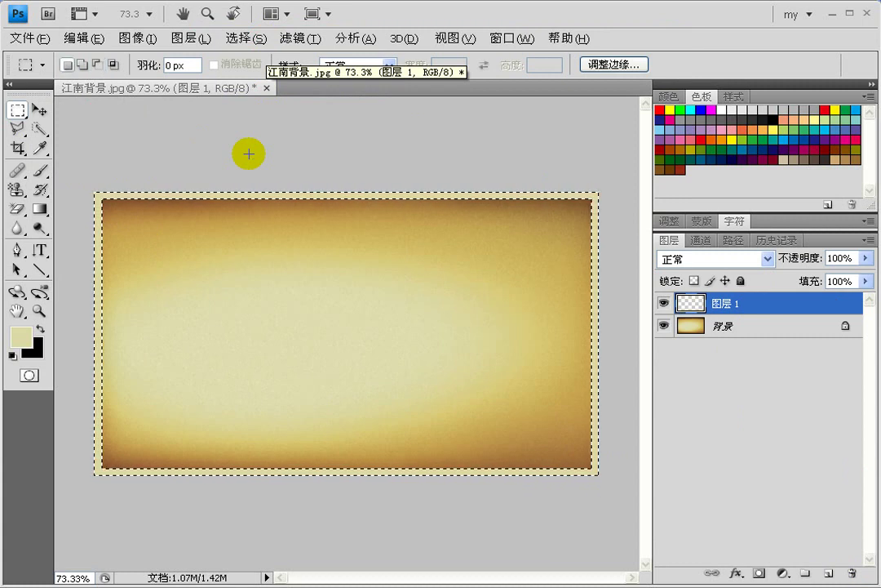
key(ctrl+d)
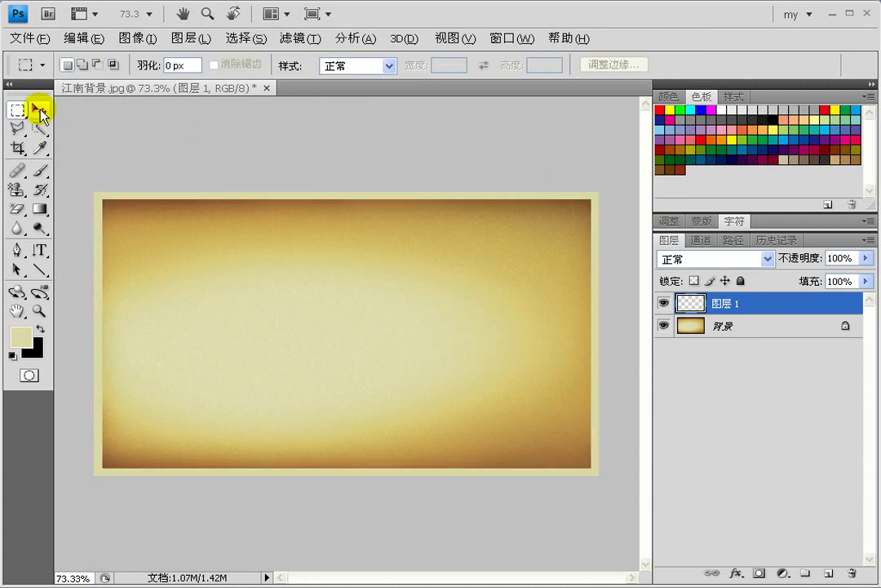
Step: Open the 江南图片 village photo and 枯树枝 branch files together
click(39, 110)
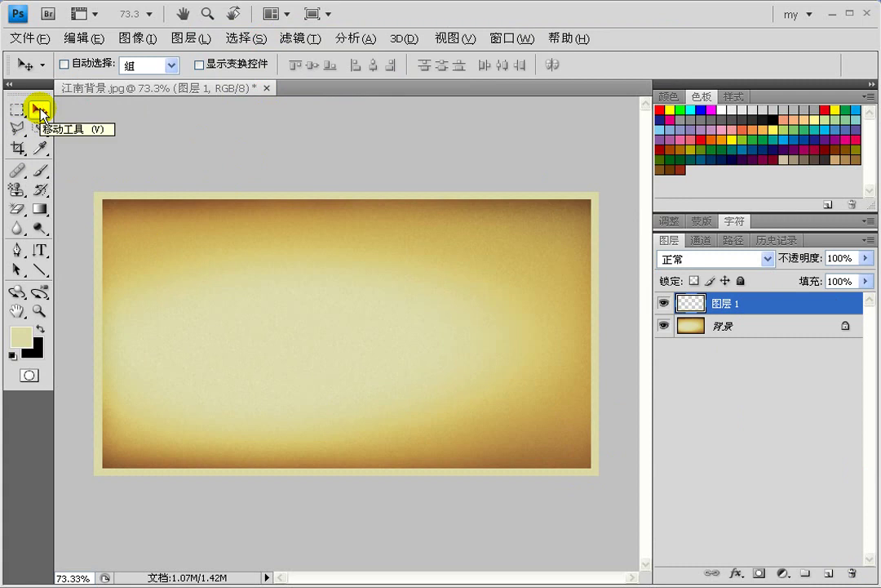
key(ctrl+o)
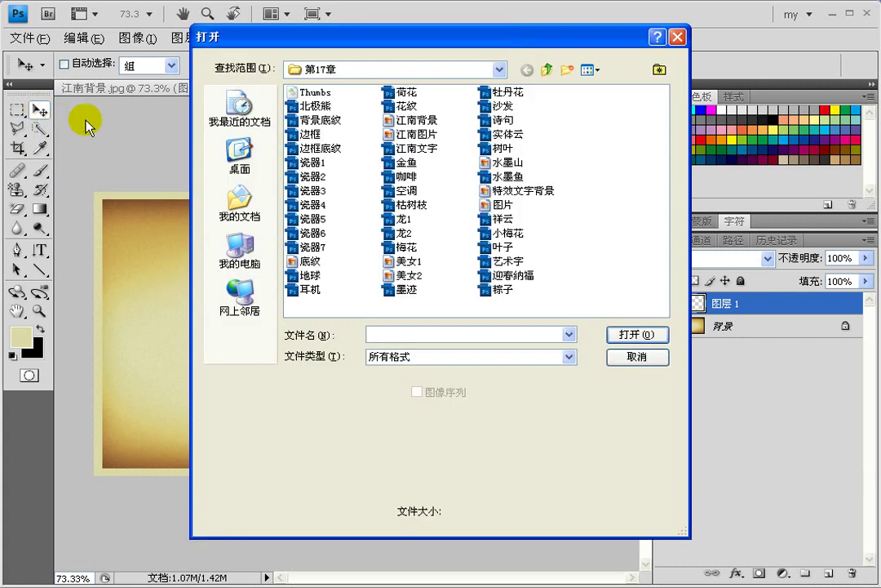
click(403, 135)
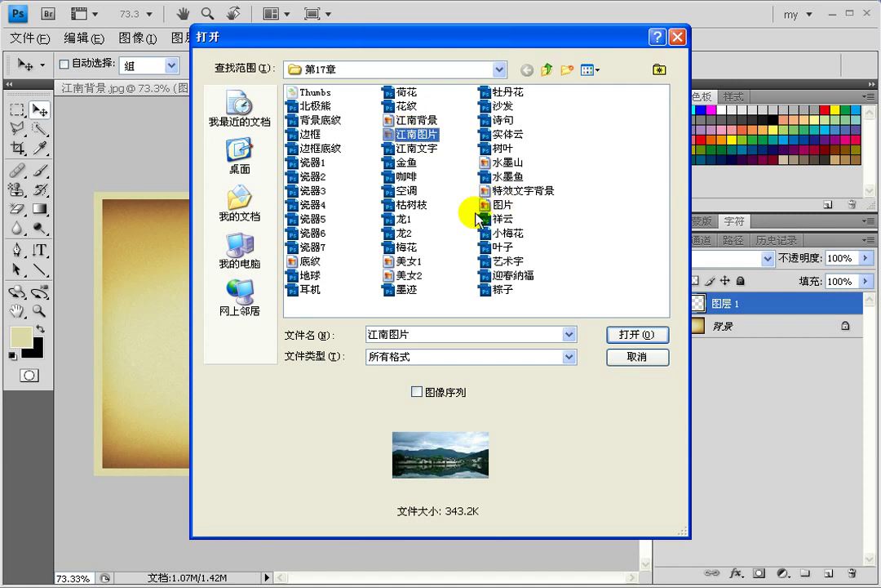
ctrl+click(411, 204)
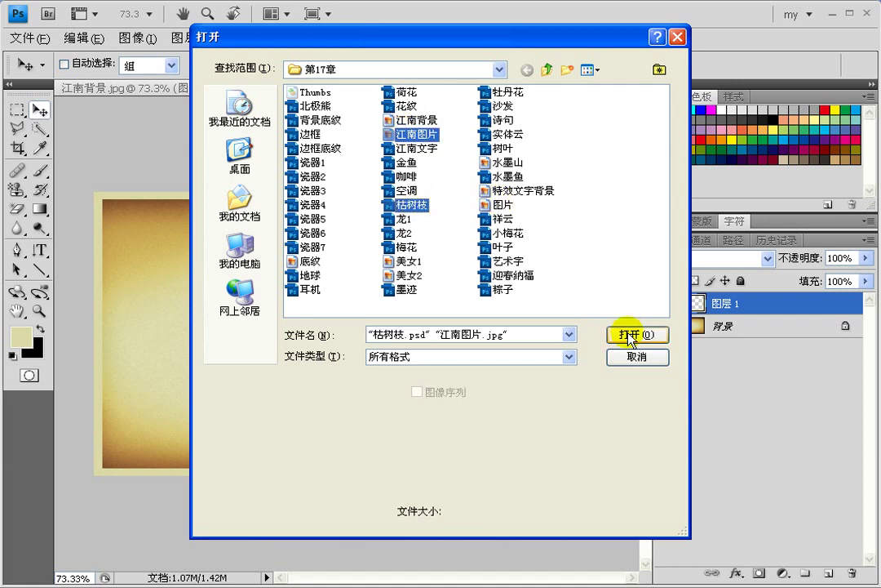
click(630, 336)
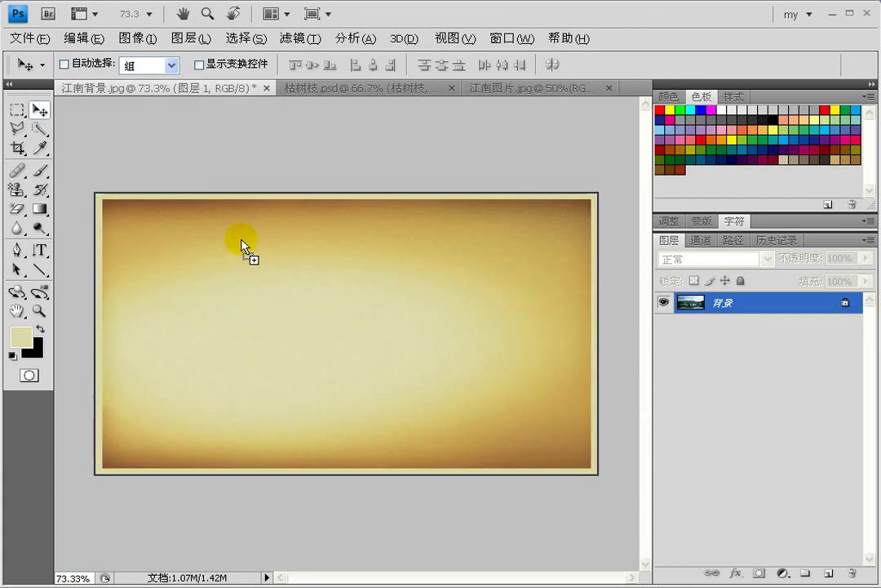
Step: Drag the village photo and the branch into the 江南背景 poster as new layers
drag(196, 88, 244, 248)
click(365, 98)
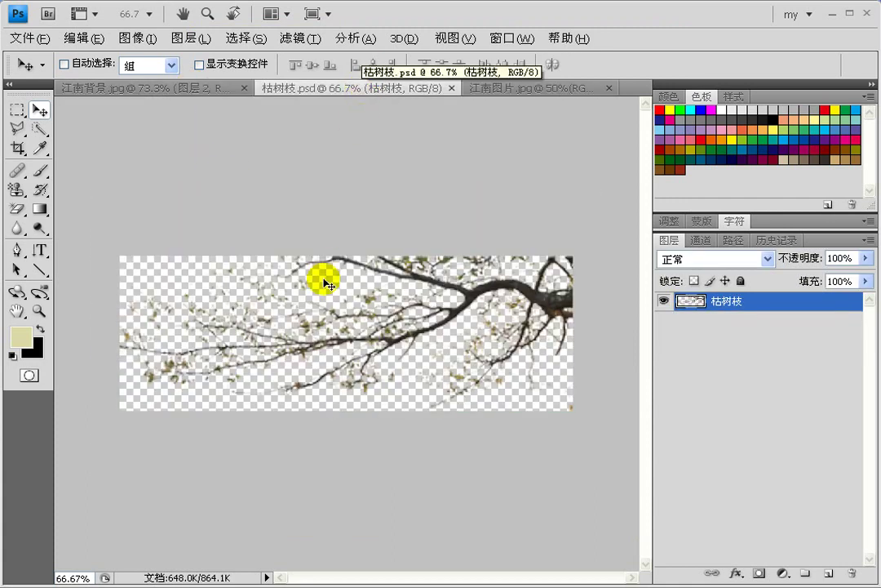
mouse_move(315, 275)
mouse_down()
mouse_move(188, 93)
mouse_move(360, 269)
mouse_up()
Step: Close the branch and village source documents and hide the 枯树枝 layer
click(480, 88)
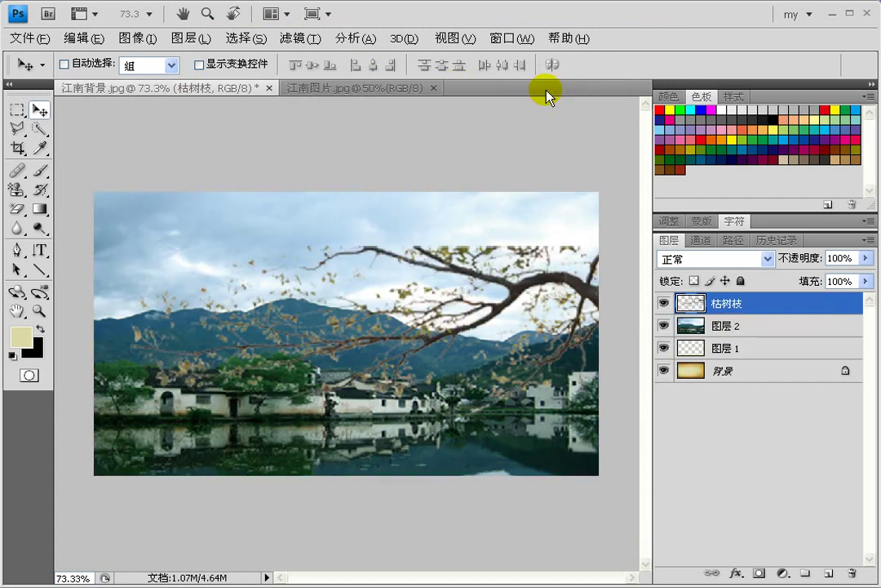
click(434, 89)
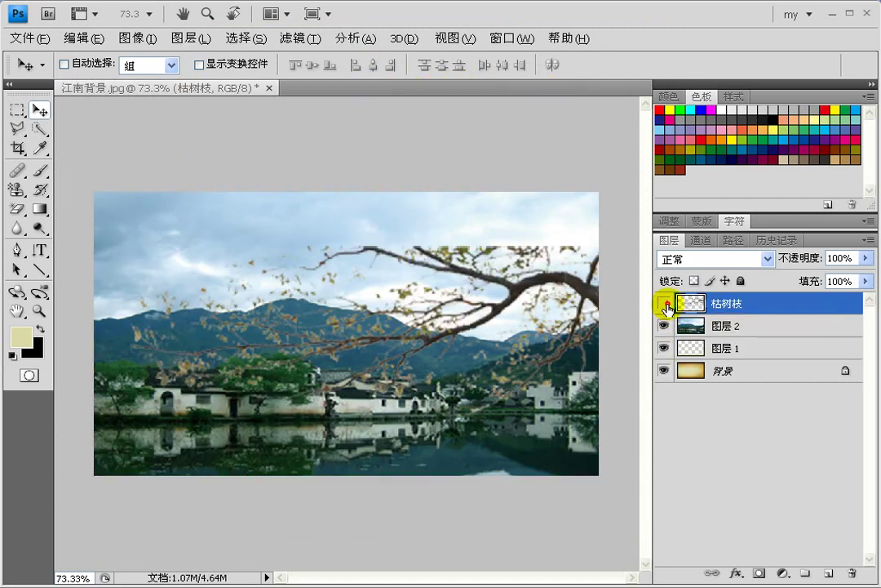
click(663, 303)
click(690, 326)
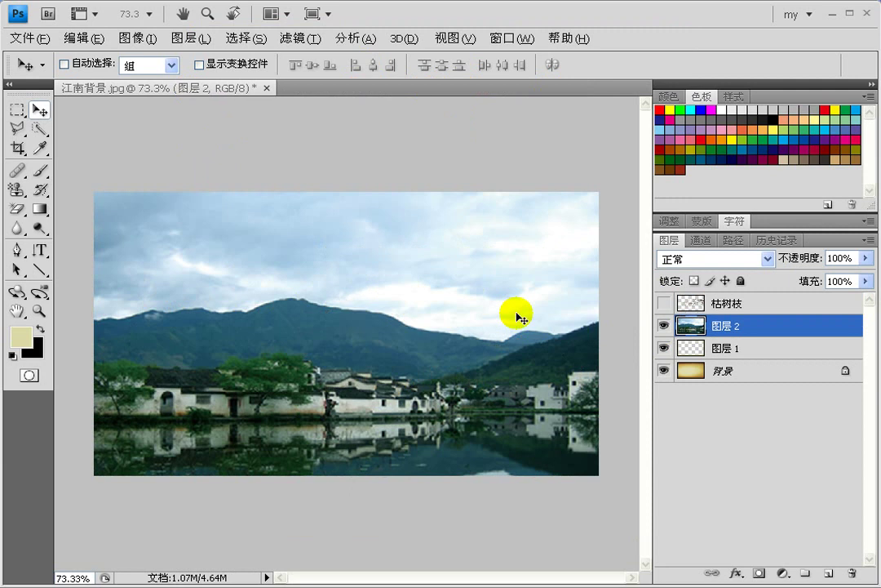
Step: Scale the village photo 图层 2 to about 60% and position it inside the paper
key(ctrl+t)
key(ctrl+0)
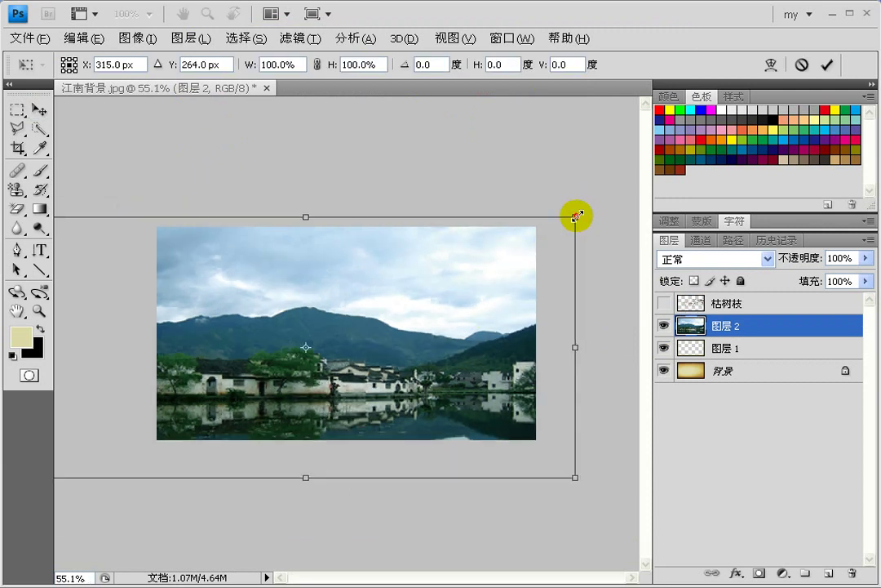
drag(574, 216, 449, 259)
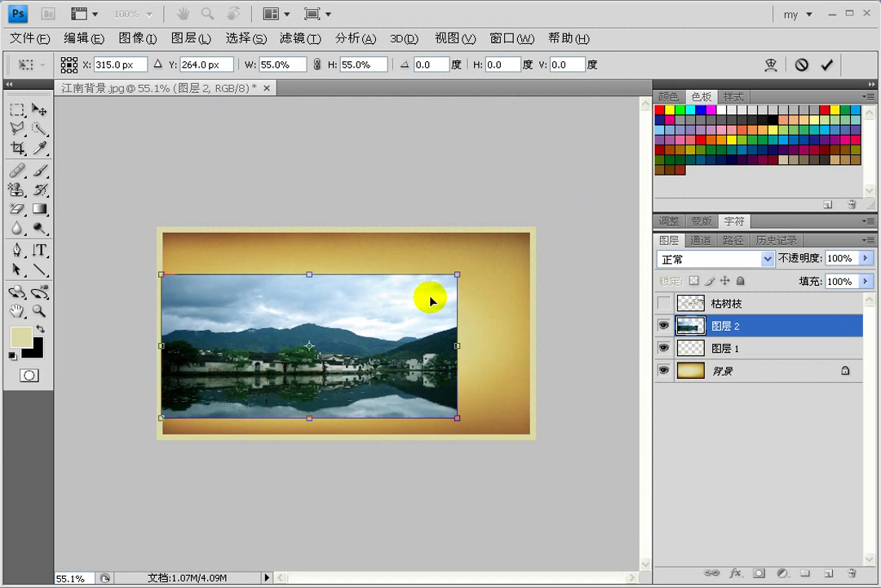
drag(426, 302, 472, 262)
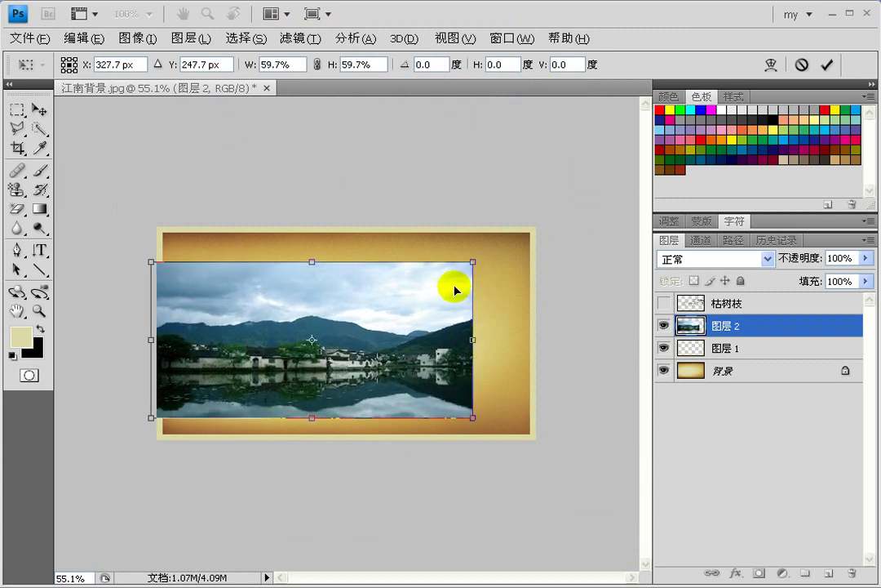
key(Return)
Step: Move 图层 2 below the 图层 1 border and nudge the photo slightly upward
scroll(488, 308, up, 1)
scroll(488, 310, up, 3)
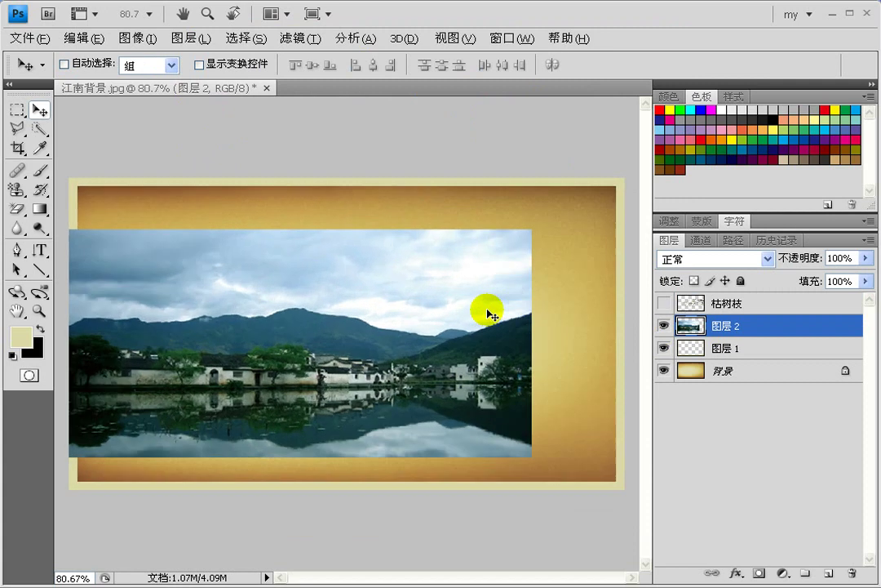
drag(748, 322, 745, 350)
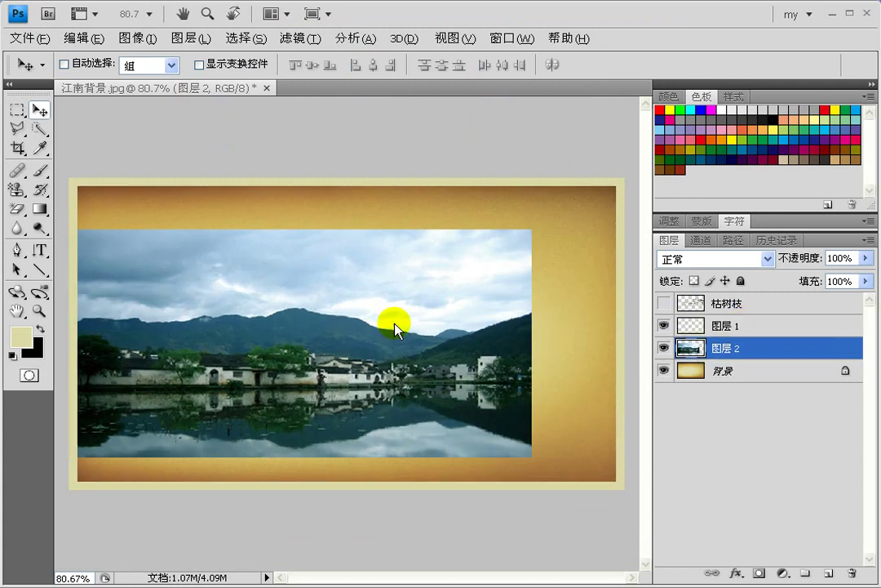
key(shift+Up)
key(Up)
key(Up)
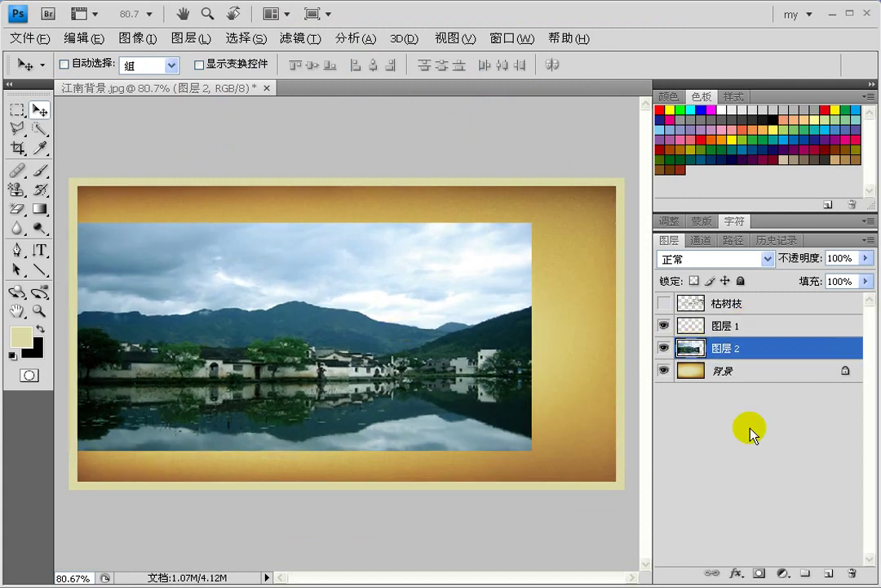
Step: Mask out the photo's sky and right edge with a soft 200px brush, then blend it with 明度 (Luminosity)
click(757, 574)
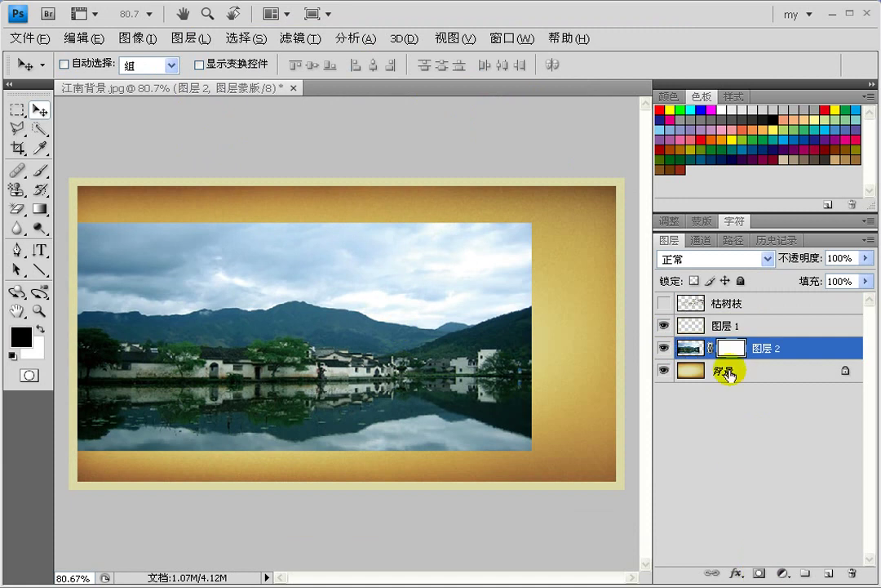
click(45, 171)
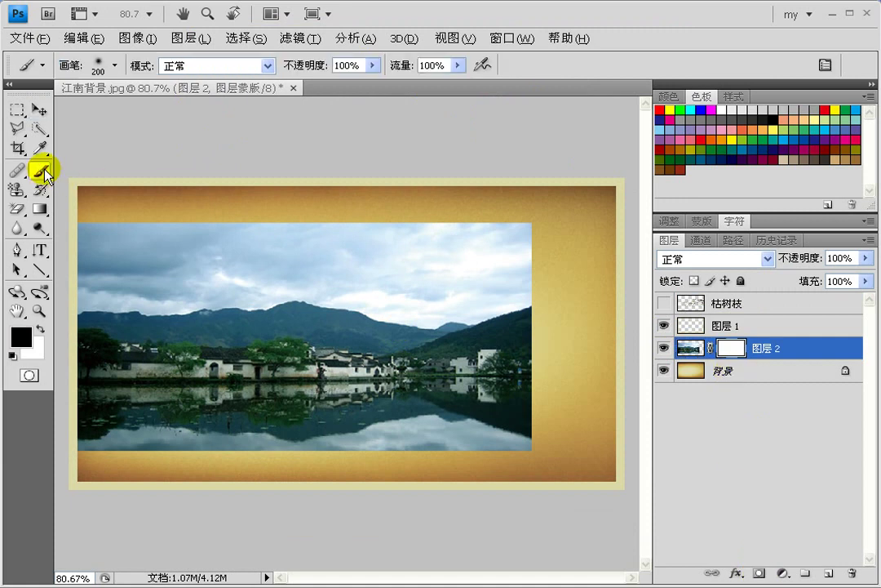
click(114, 67)
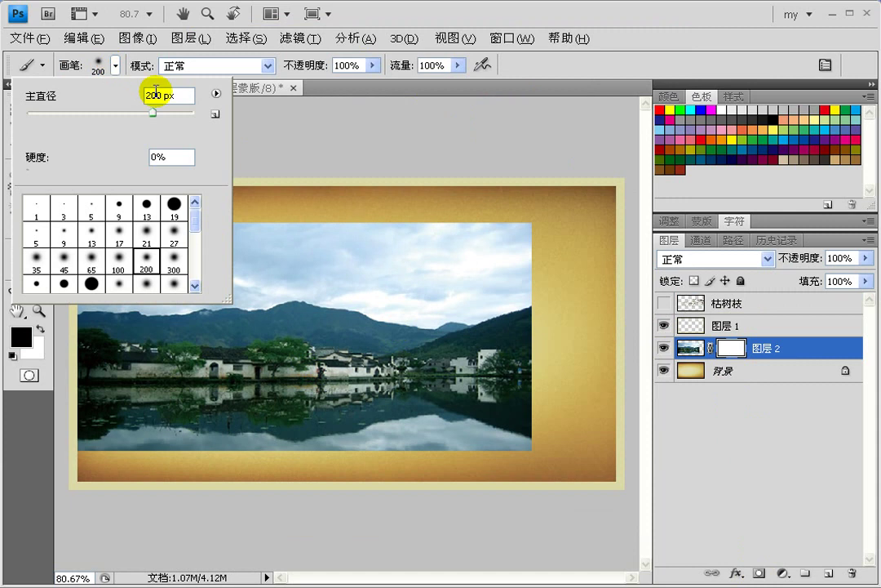
click(399, 19)
mouse_move(94, 220)
mouse_down()
mouse_move(523, 400)
mouse_move(346, 464)
mouse_move(53, 471)
mouse_move(403, 462)
mouse_move(555, 352)
mouse_move(354, 258)
mouse_move(121, 245)
mouse_move(485, 261)
mouse_up()
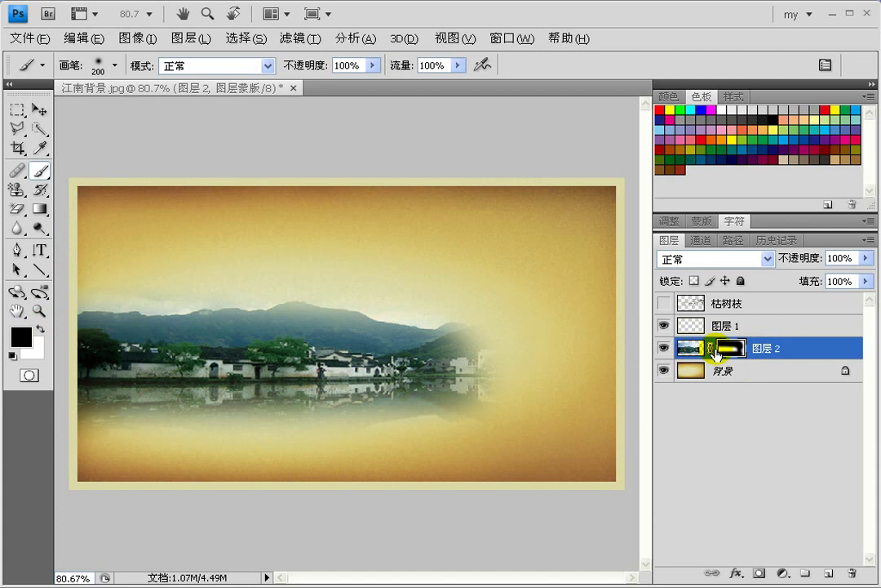
click(768, 259)
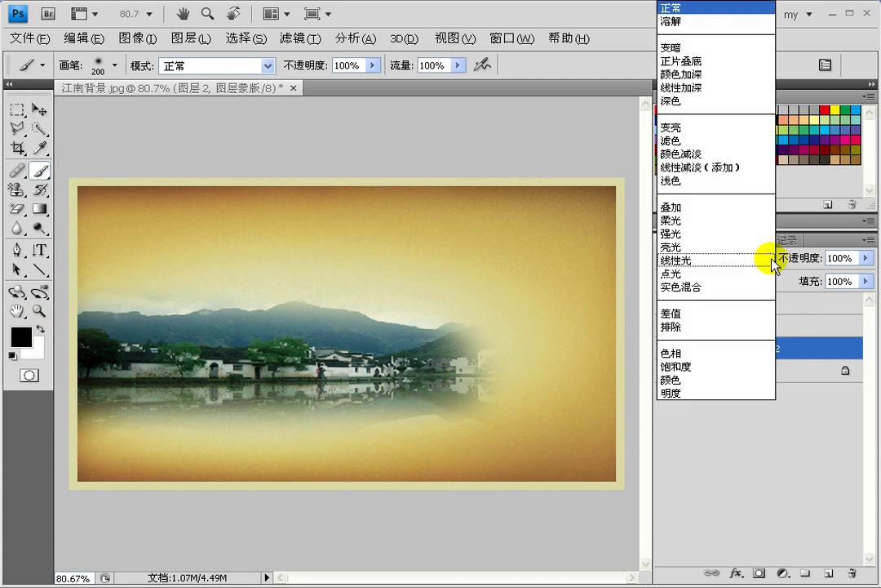
click(694, 395)
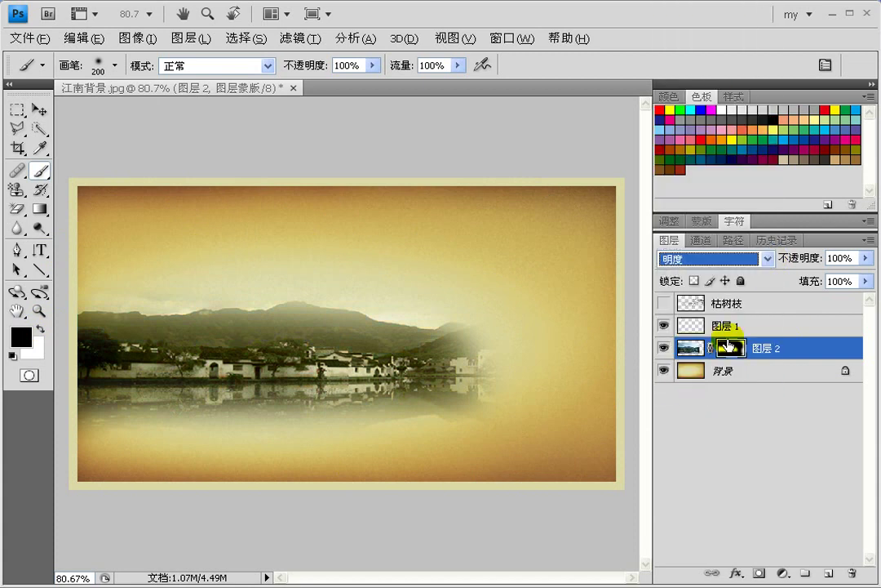
Step: Show the 枯树枝 branch below 图层 1, shrink it and place it in the top-right corner
click(665, 303)
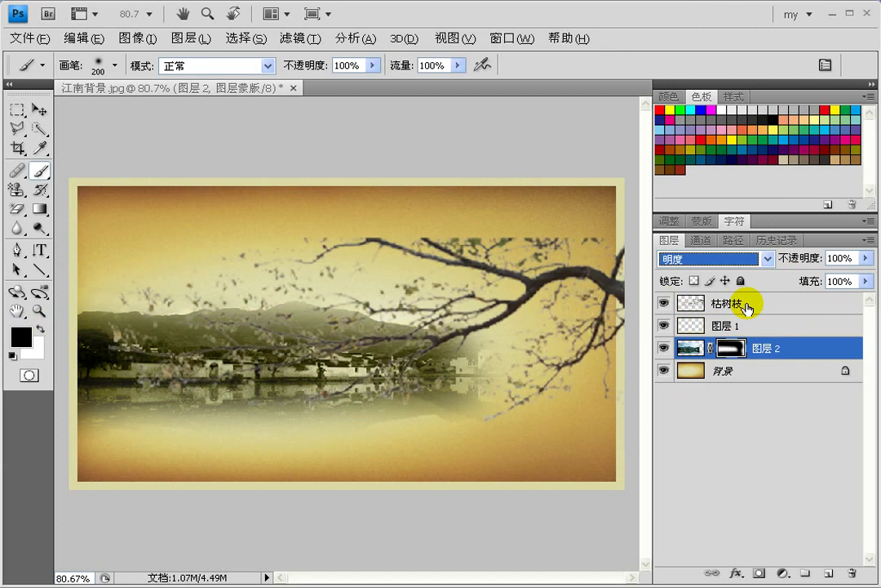
drag(747, 308, 746, 328)
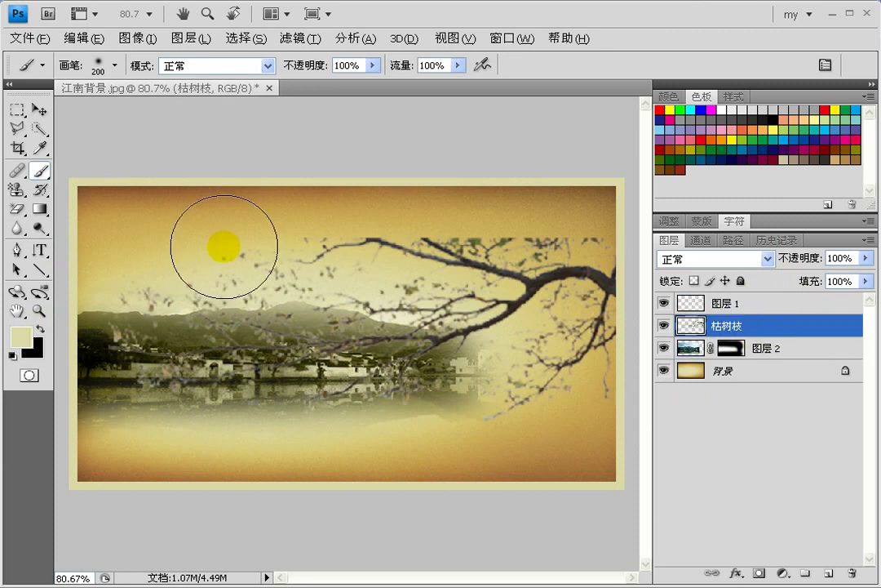
click(39, 109)
key(ctrl+t)
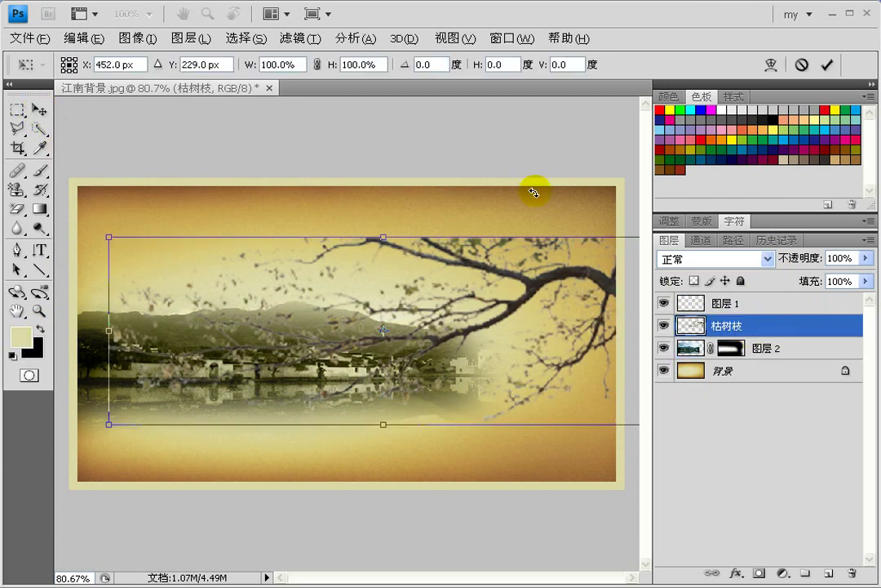
mouse_move(107, 234)
mouse_down()
mouse_move(324, 310)
mouse_move(279, 264)
mouse_up()
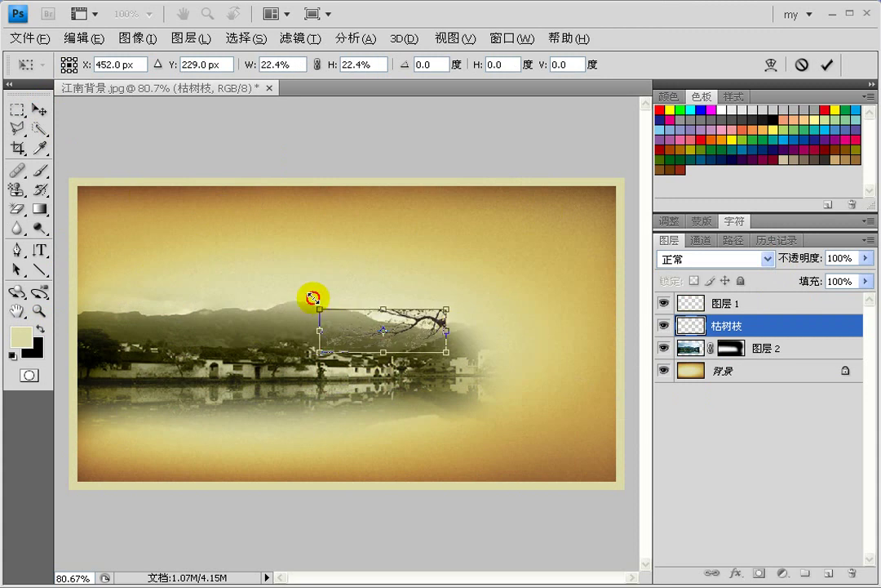
drag(465, 321, 586, 210)
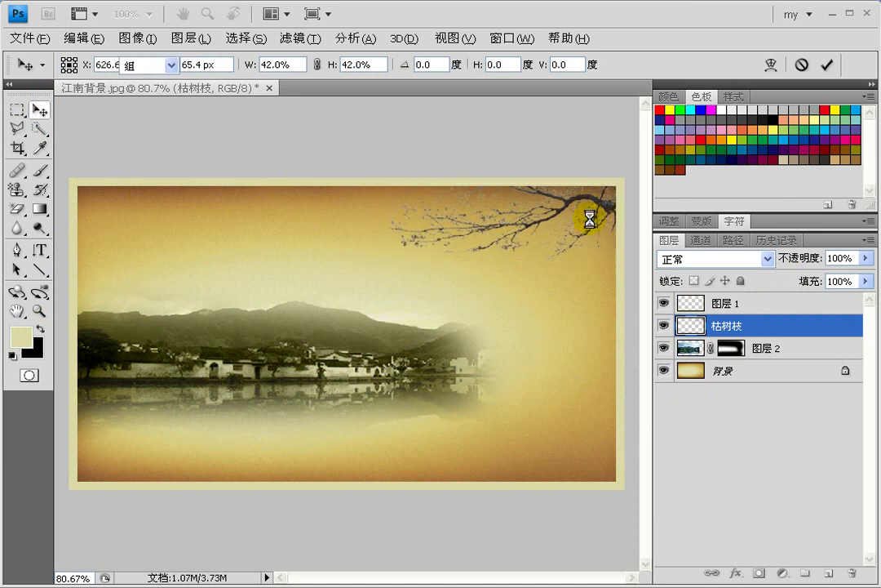
key(Return)
Step: Set the branch layer's blend mode to 正片叠底 (Multiply)
click(750, 257)
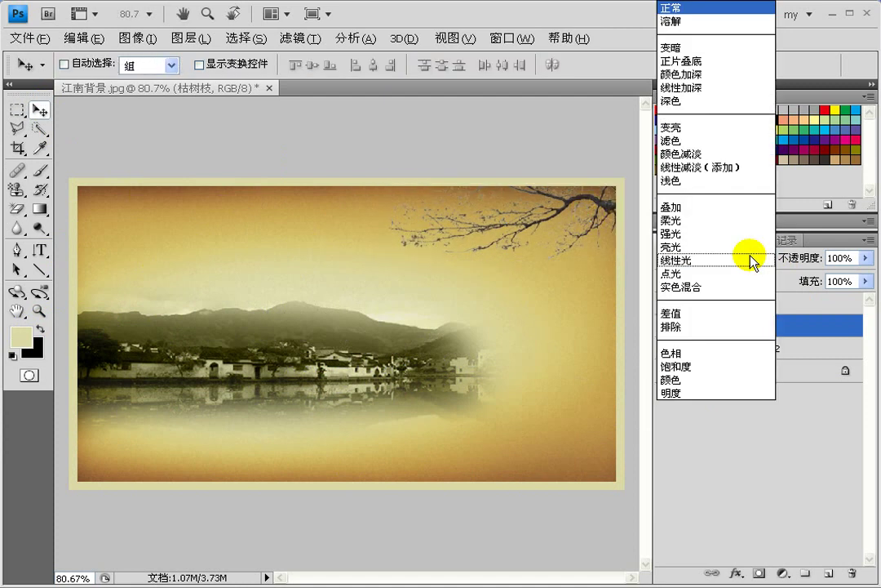
click(703, 61)
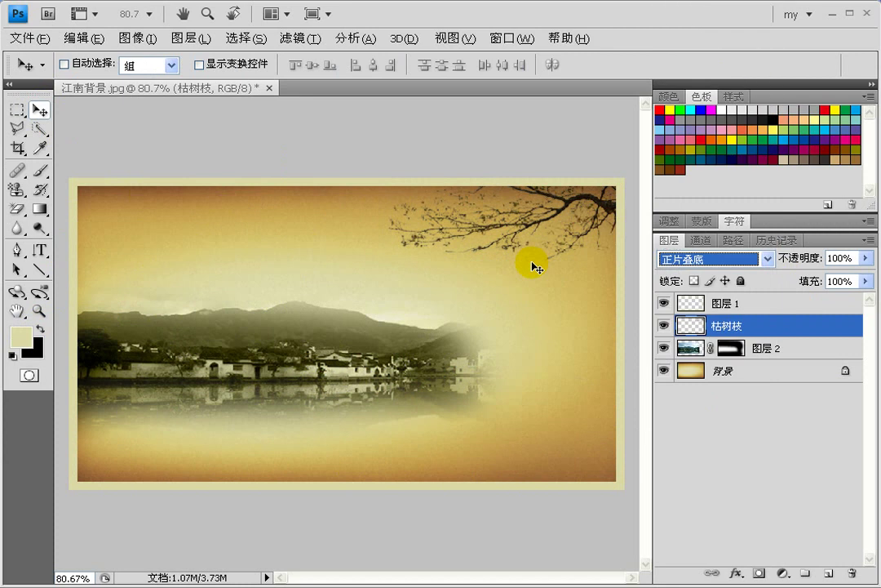
click(532, 298)
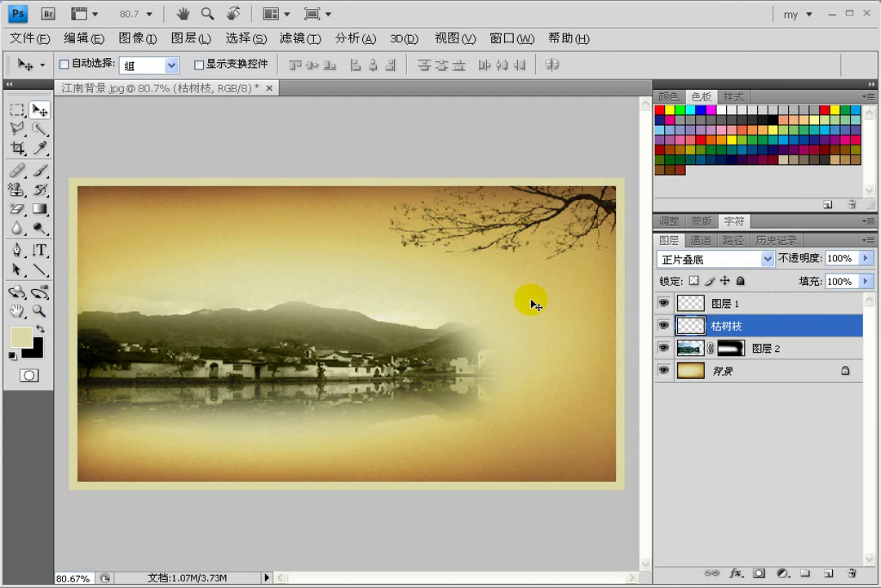
key(ctrl+o)
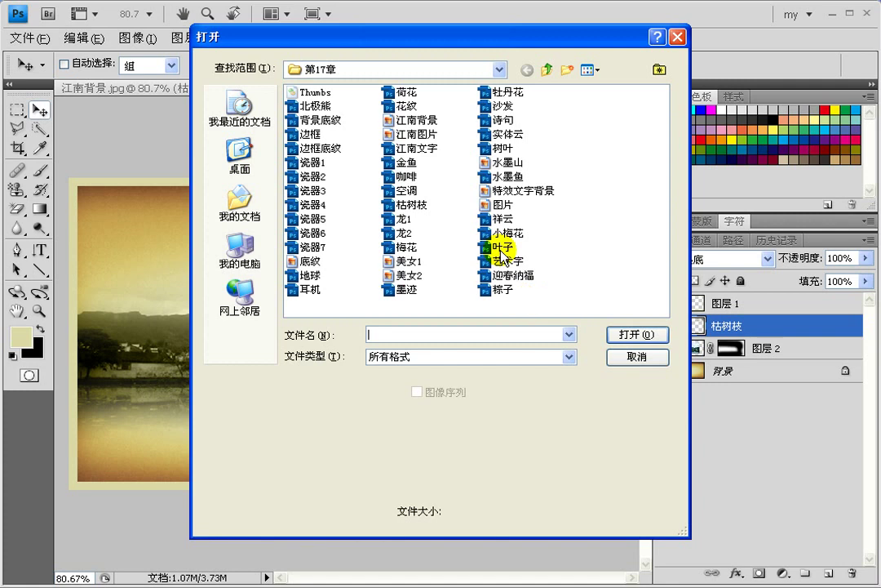
Step: Open 实体云, 荷花 and 水墨鱼 together from the 第17章 folder
click(511, 135)
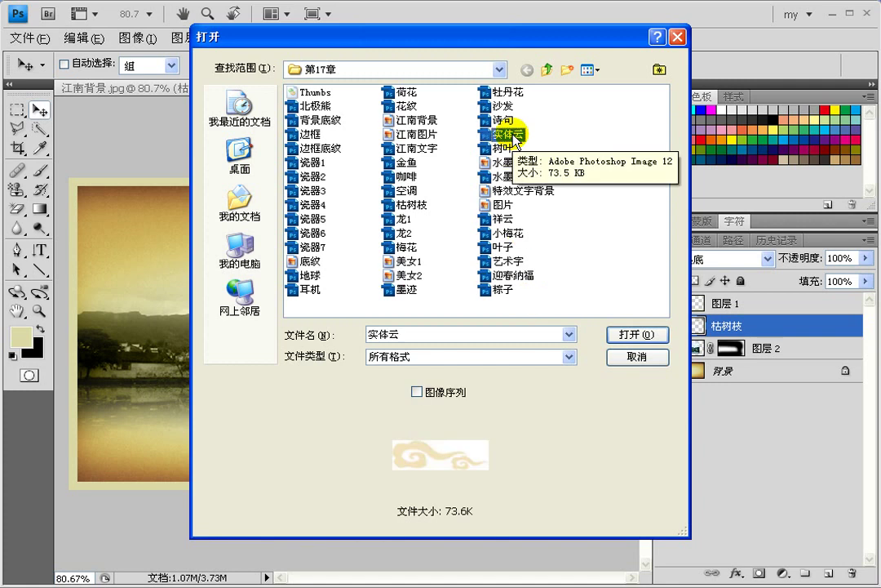
ctrl+click(406, 93)
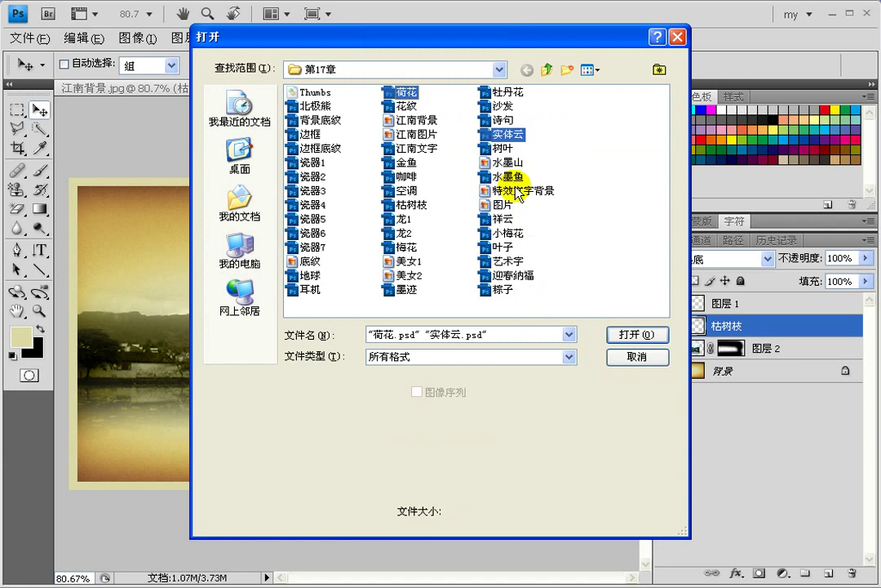
ctrl+click(507, 176)
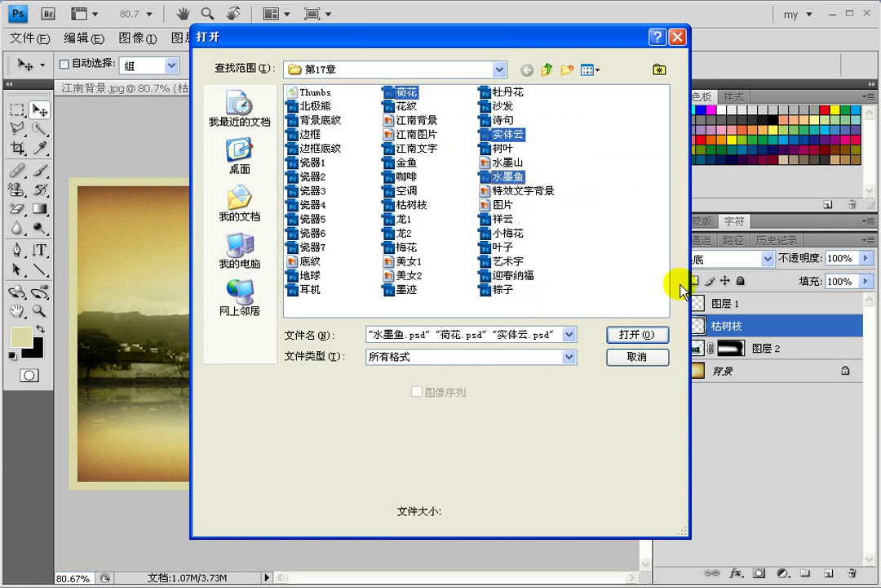
click(657, 335)
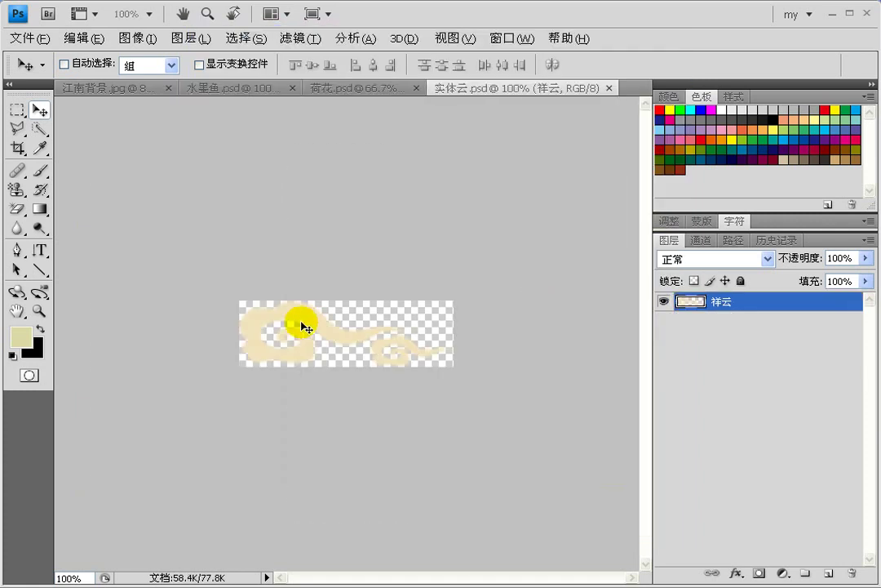
Step: Drag the 祥云 cloud into the poster, shrink it and move its layer to the top
mouse_move(299, 321)
mouse_down()
mouse_move(138, 85)
mouse_move(252, 245)
mouse_move(160, 217)
mouse_move(148, 198)
mouse_up()
key(ctrl+t)
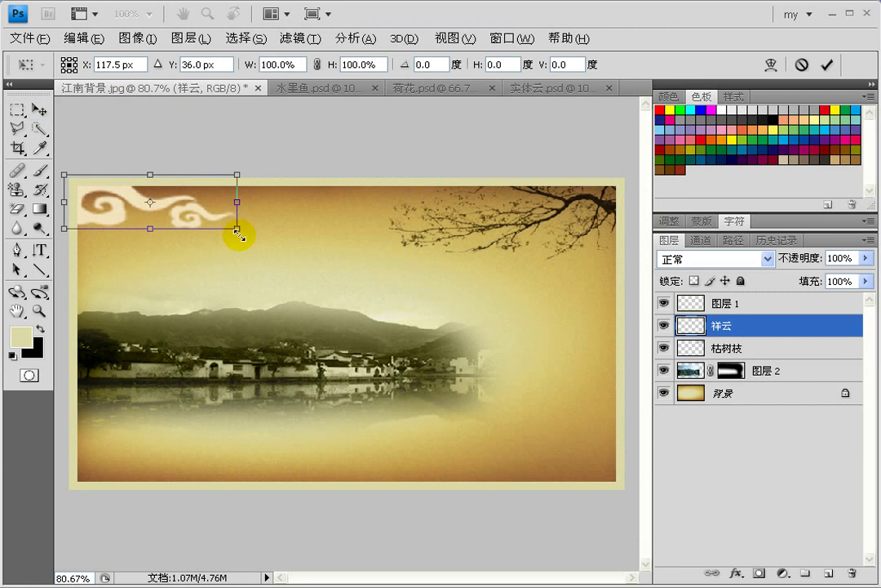
drag(237, 233, 149, 202)
double_click(122, 192)
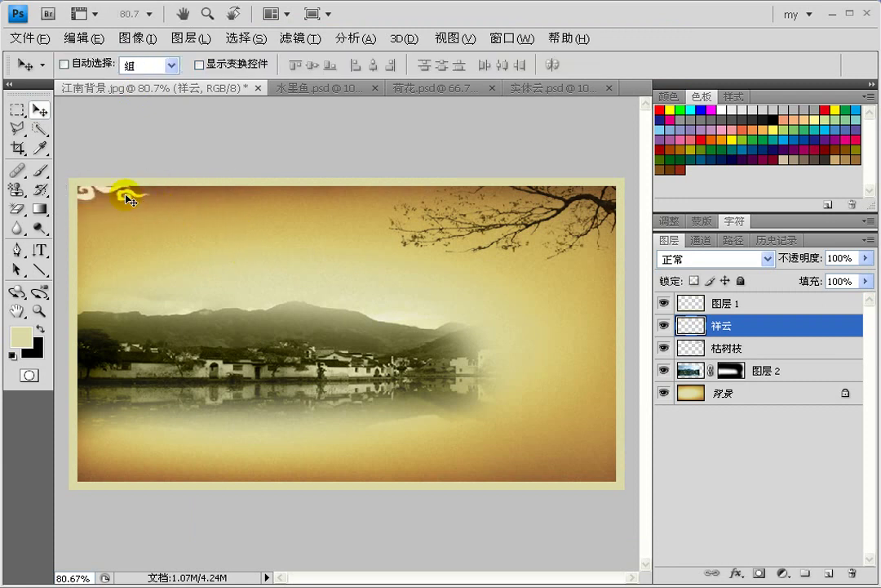
drag(711, 299, 711, 295)
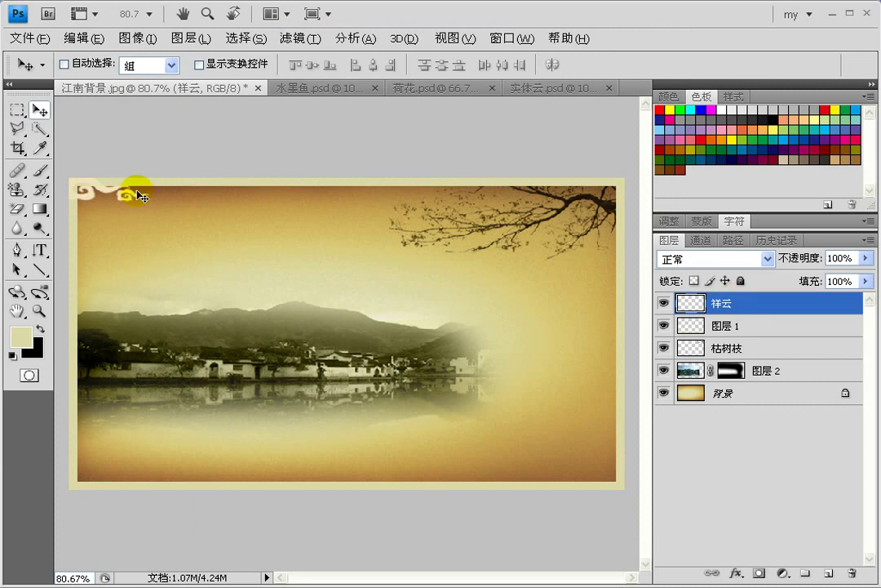
Step: Fine-tune the cloud's position and size in the top-left corner, at 82.7% scale
drag(134, 198, 142, 206)
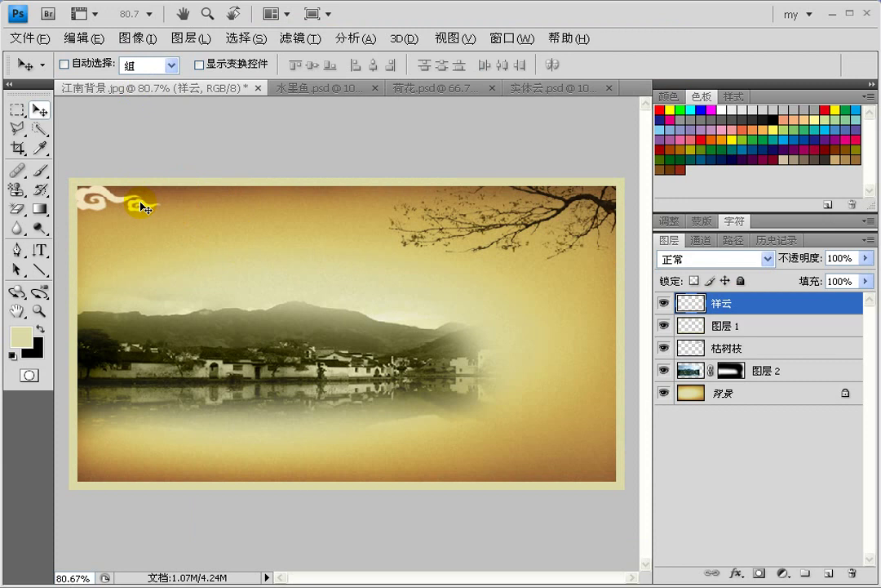
mouse_move(142, 207)
mouse_down()
mouse_move(131, 207)
mouse_move(144, 208)
mouse_up()
key(alt)
key(ctrl+t)
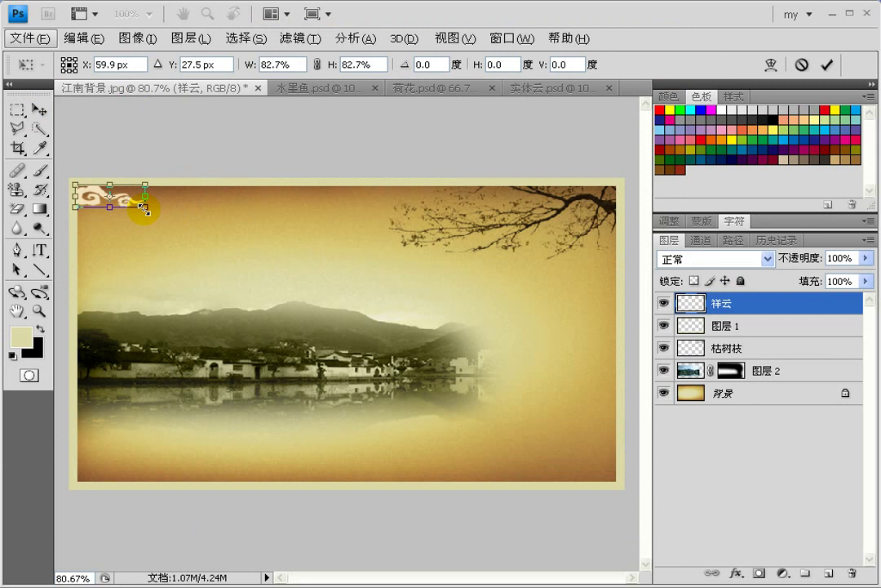
key(Return)
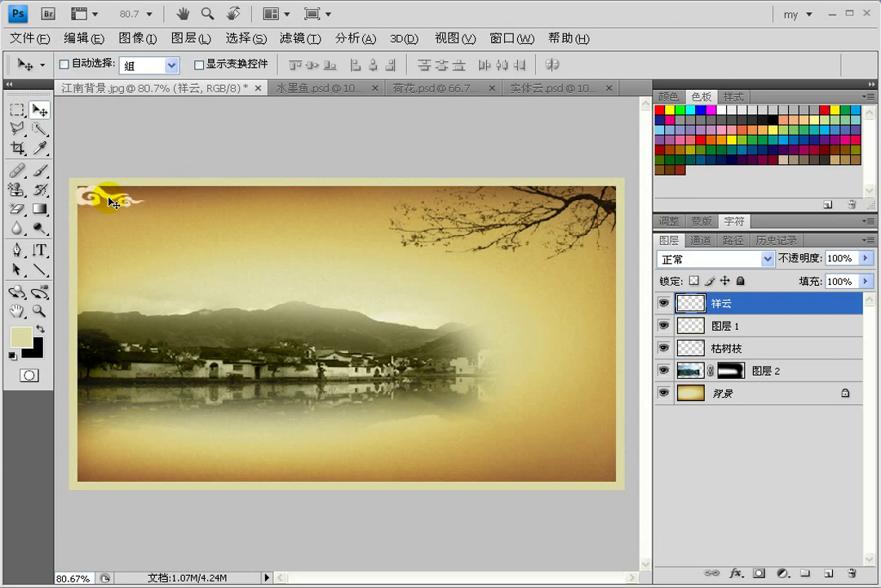
click(111, 219)
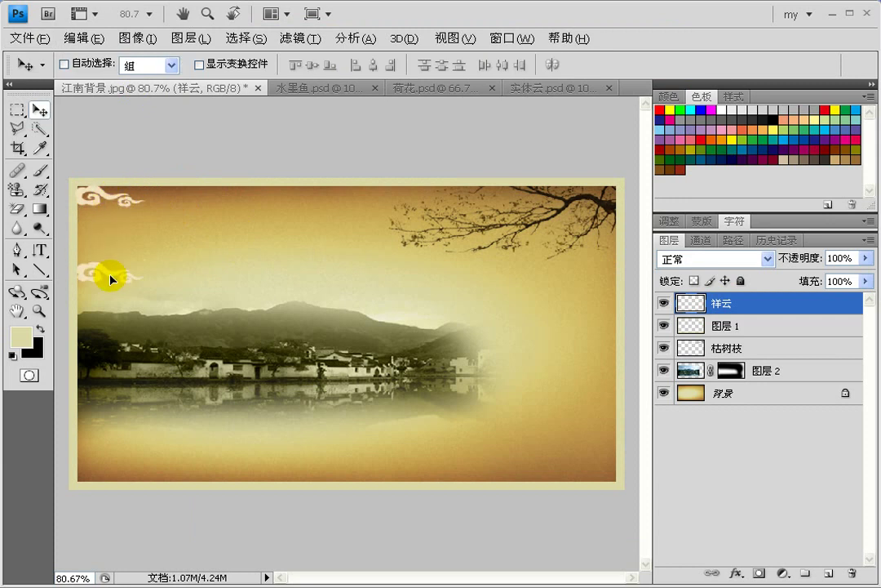
Step: Duplicate the cloud, flip the copy vertically and move it to the bottom-left corner
key(ctrl+j)
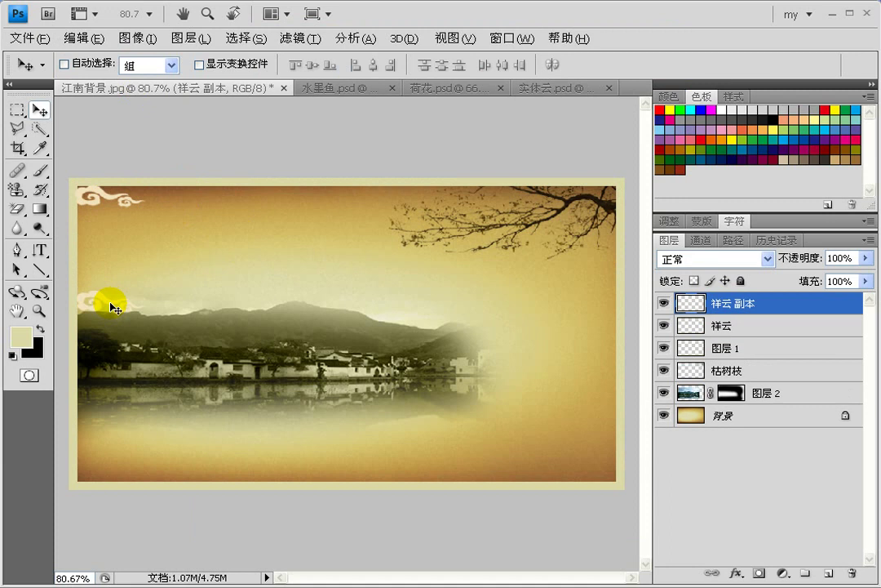
key(ctrl+t)
right_click(113, 304)
click(163, 514)
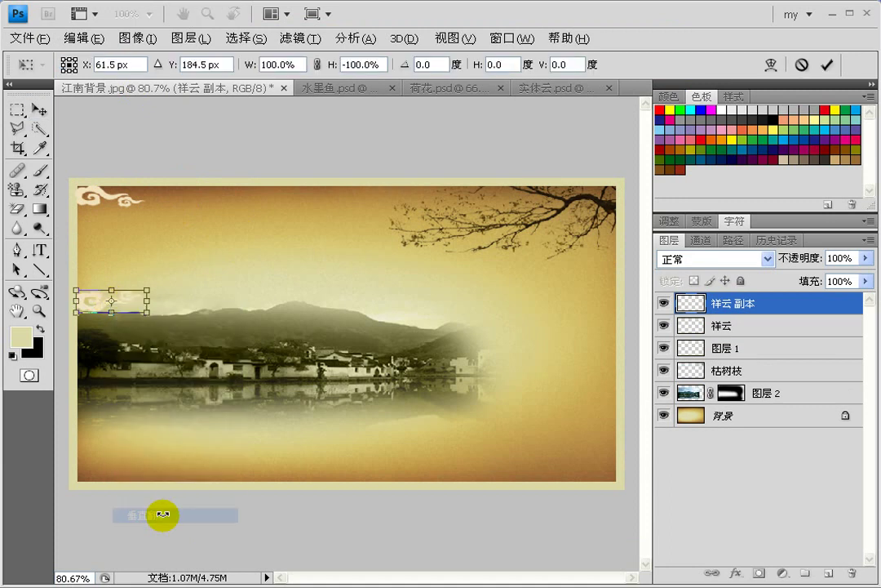
key(Return)
drag(123, 295, 122, 471)
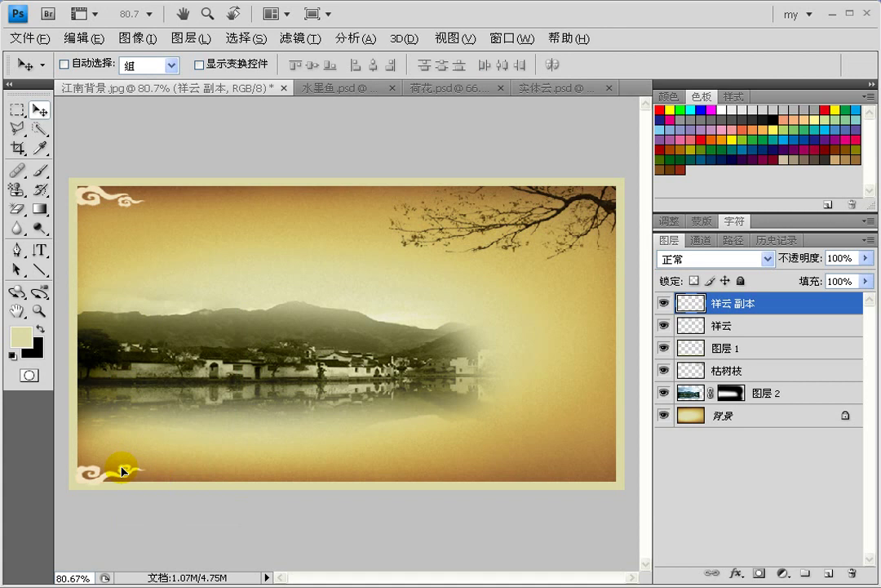
Step: Copy both clouds, flip them horizontally into the right corners, and close 实体云.psd
shift+click(763, 326)
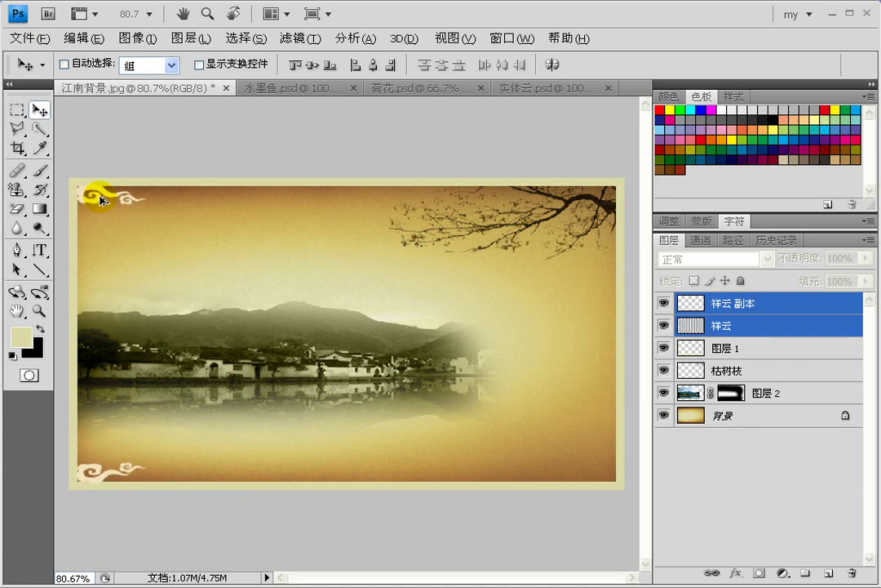
drag(102, 201, 300, 210)
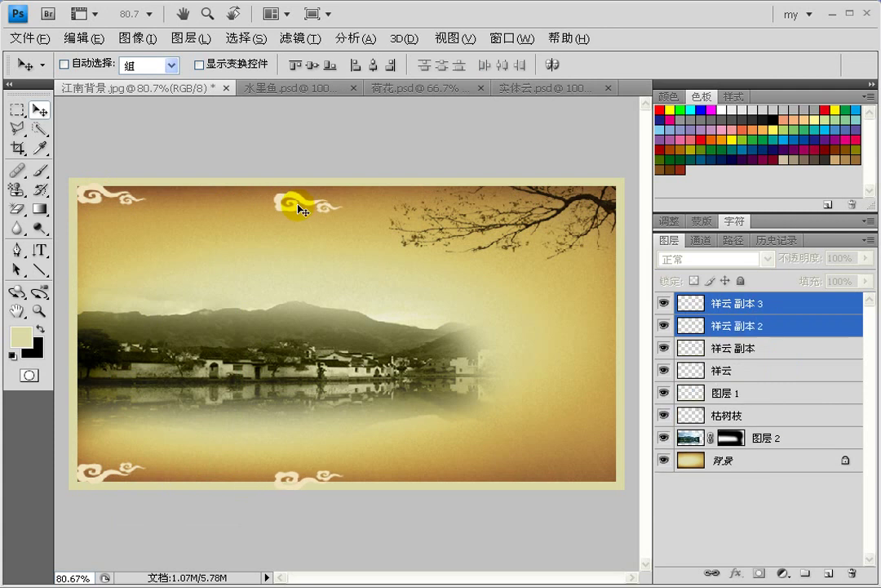
key(ctrl+t)
right_click(302, 210)
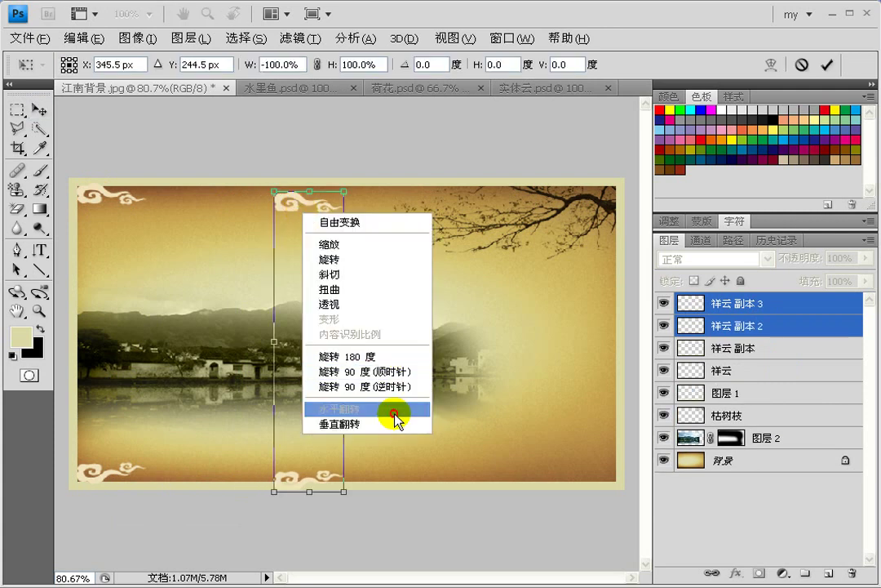
click(395, 410)
drag(310, 219, 591, 202)
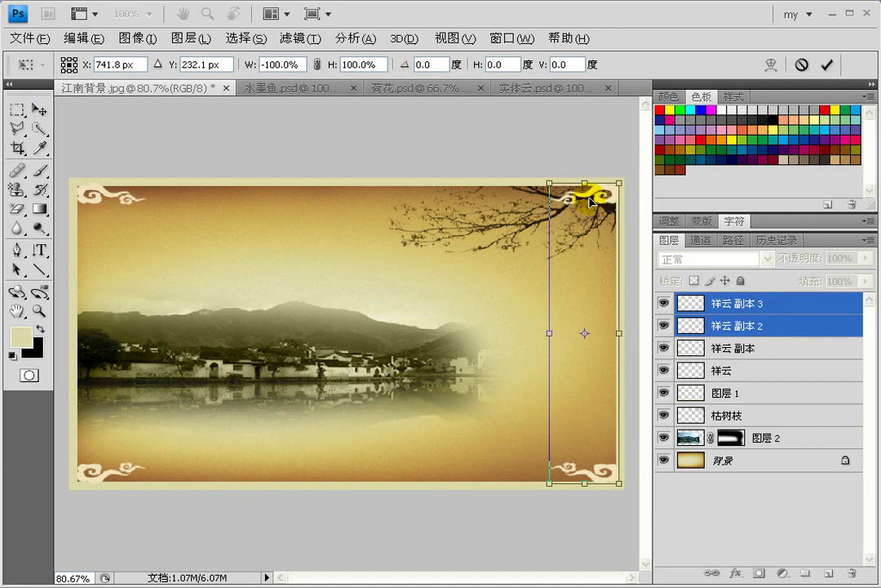
key(Return)
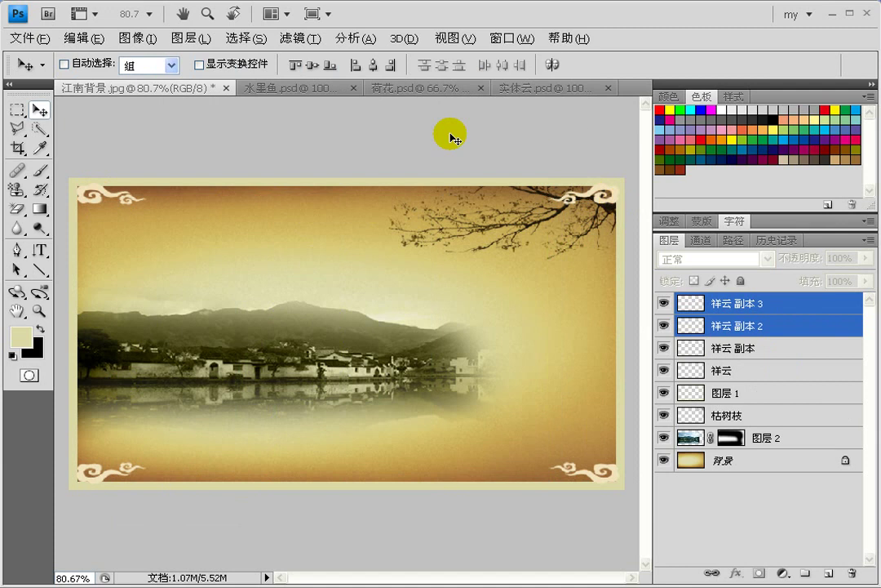
click(614, 90)
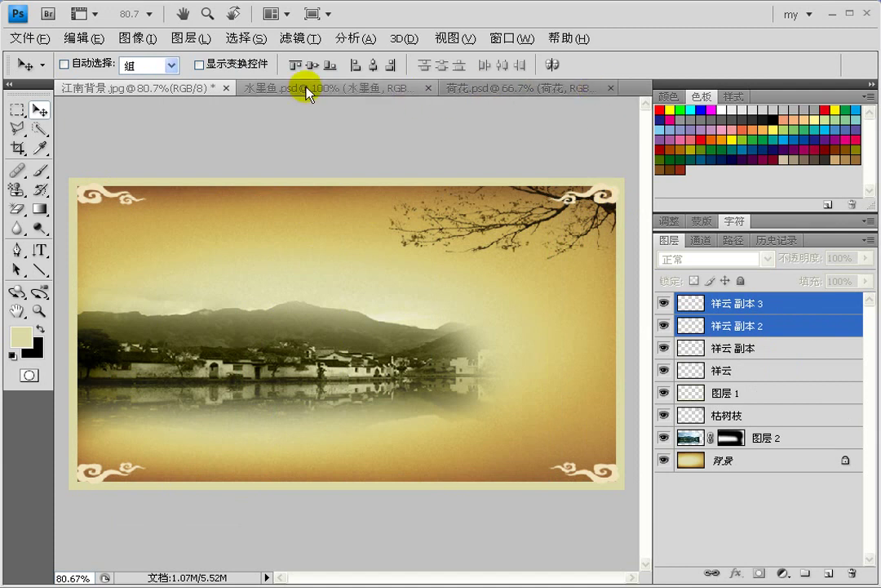
Step: Bring the 荷花 lotus in at 40% on the lower left, its layer just above the branch
click(508, 88)
mouse_move(366, 221)
mouse_down()
mouse_move(117, 97)
mouse_move(360, 285)
mouse_up()
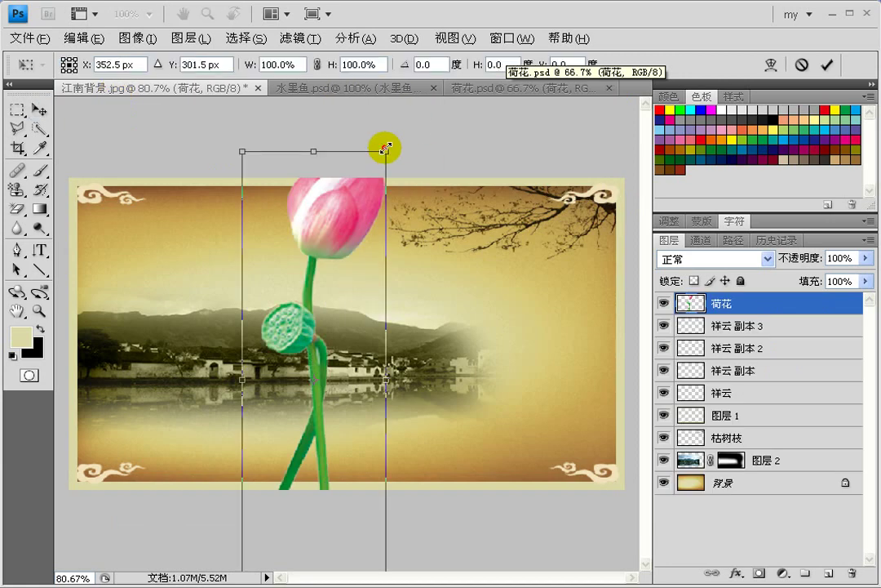
drag(386, 151, 320, 346)
drag(299, 401, 161, 285)
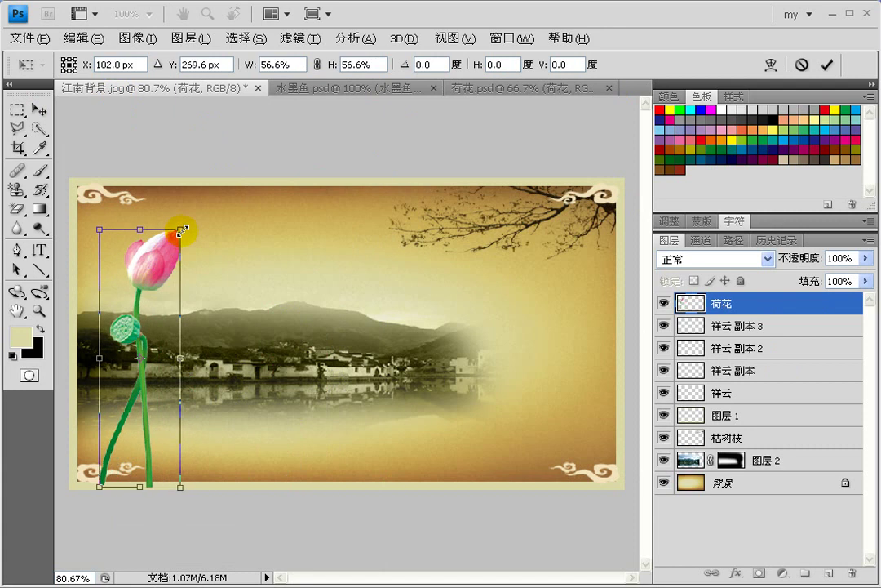
mouse_move(181, 231)
mouse_down()
mouse_move(167, 216)
mouse_move(156, 306)
mouse_up()
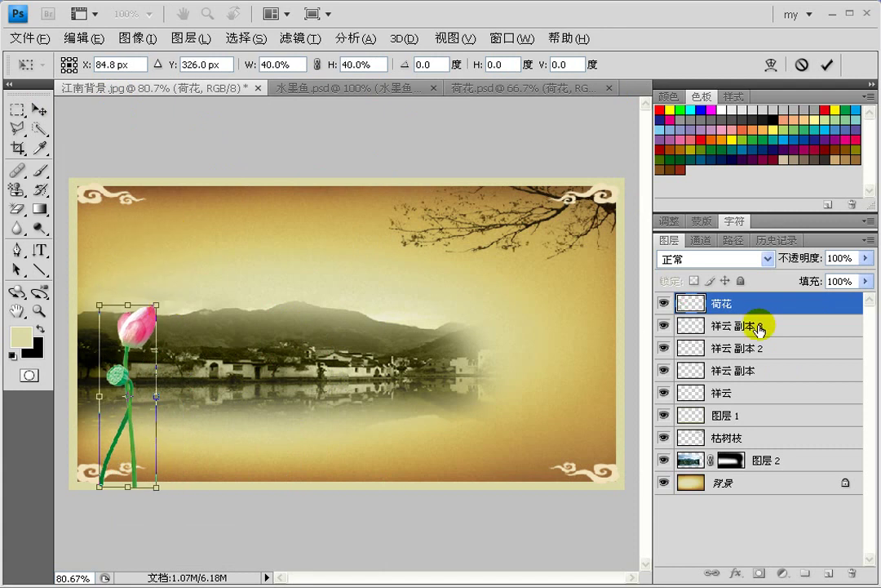
key(Return)
mouse_move(703, 306)
mouse_down()
mouse_move(754, 374)
mouse_move(751, 423)
mouse_up()
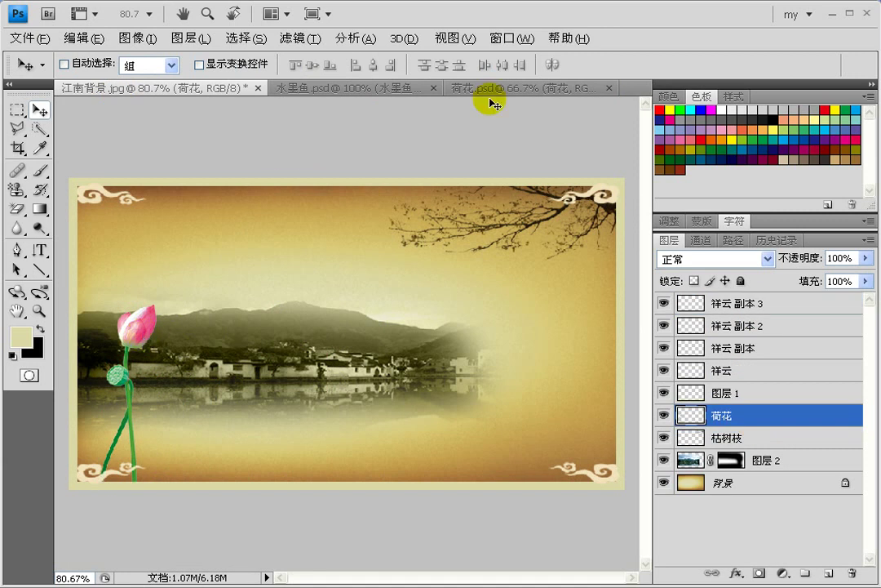
Step: Close 荷花.psd and add the 水墨鱼 ink fish to the poster's water at 36.5%
click(610, 89)
click(331, 90)
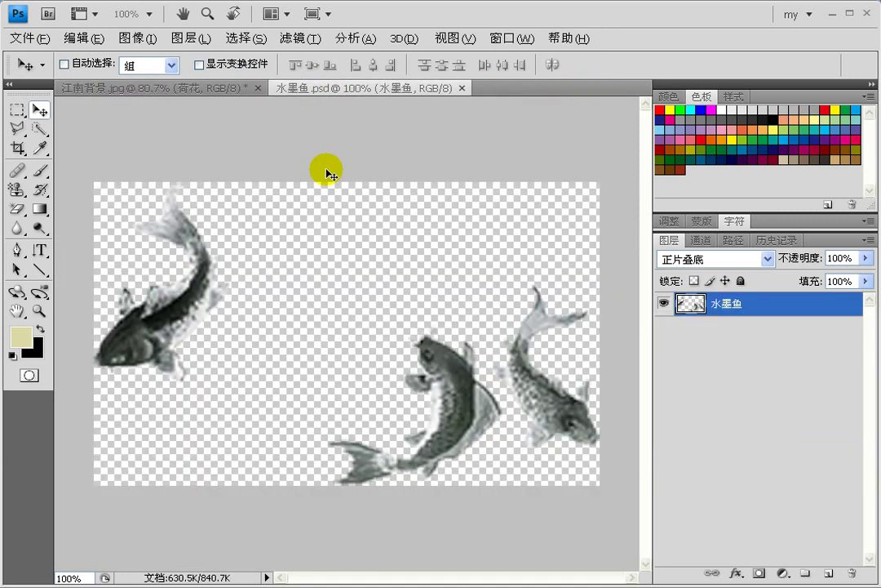
mouse_move(208, 254)
mouse_down()
mouse_move(186, 86)
mouse_move(330, 393)
mouse_up()
key(ctrl+t)
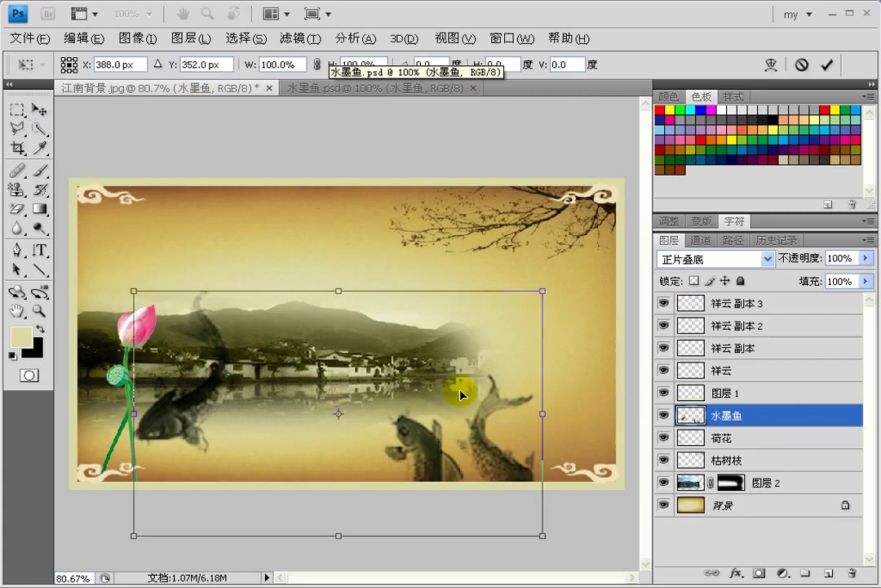
drag(542, 290, 412, 369)
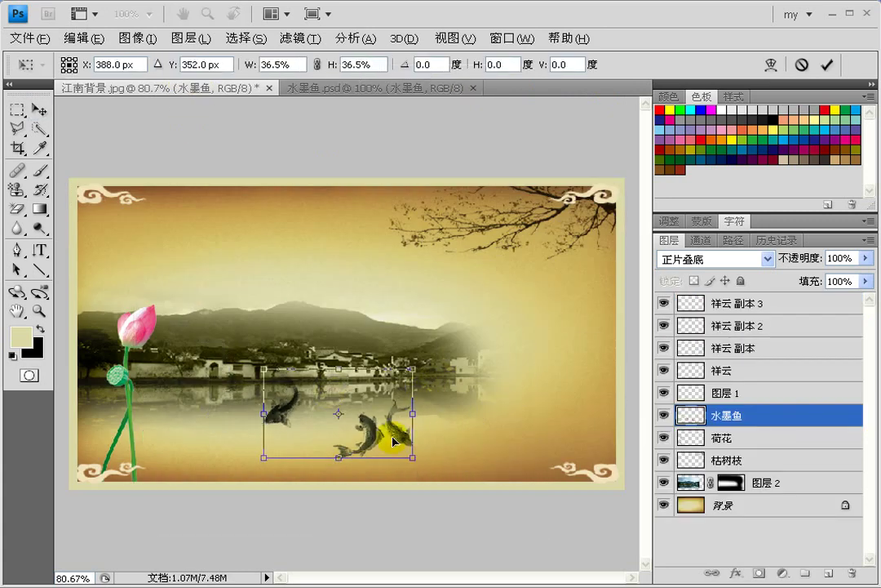
mouse_move(393, 442)
mouse_down()
mouse_move(315, 454)
mouse_move(295, 445)
mouse_move(482, 444)
mouse_up()
key(Return)
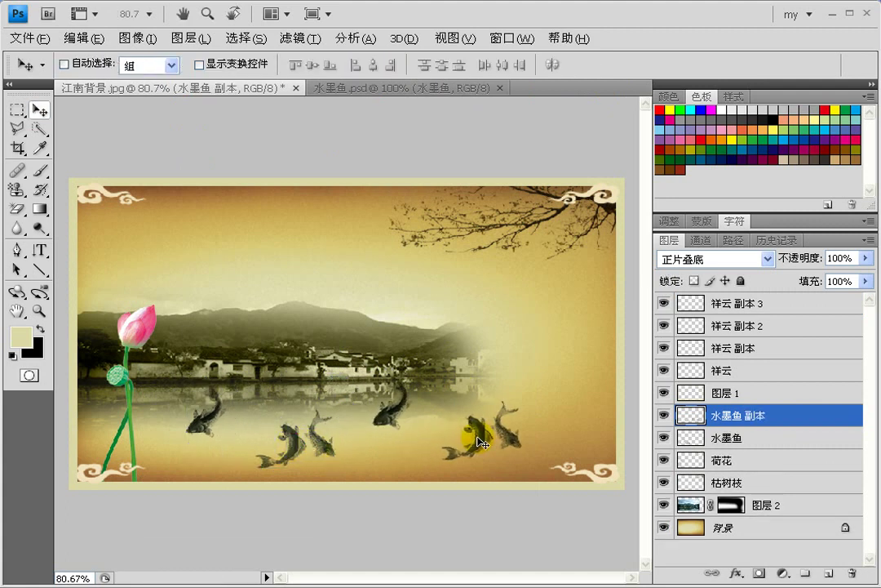
Step: Shrink the fish copy to about 55%, close 水墨鱼.psd, and bring up the Open dialog
key(ctrl+t)
mouse_move(521, 371)
mouse_down()
mouse_move(462, 425)
mouse_move(557, 452)
mouse_up()
key(Return)
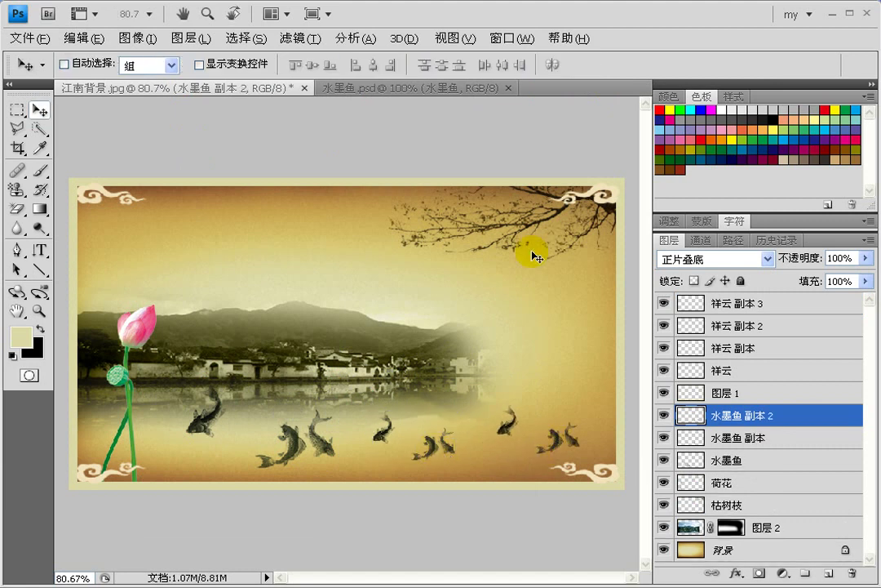
click(508, 88)
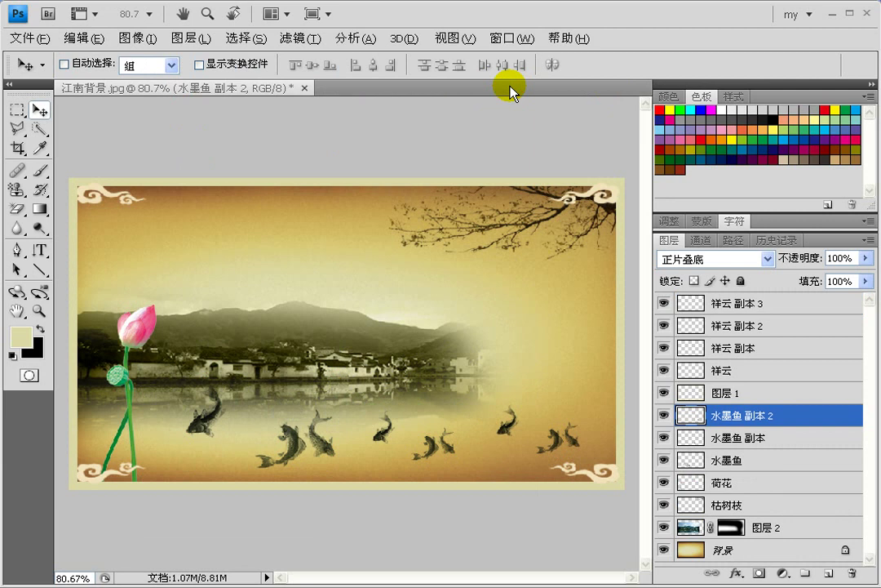
key(ctrl+o)
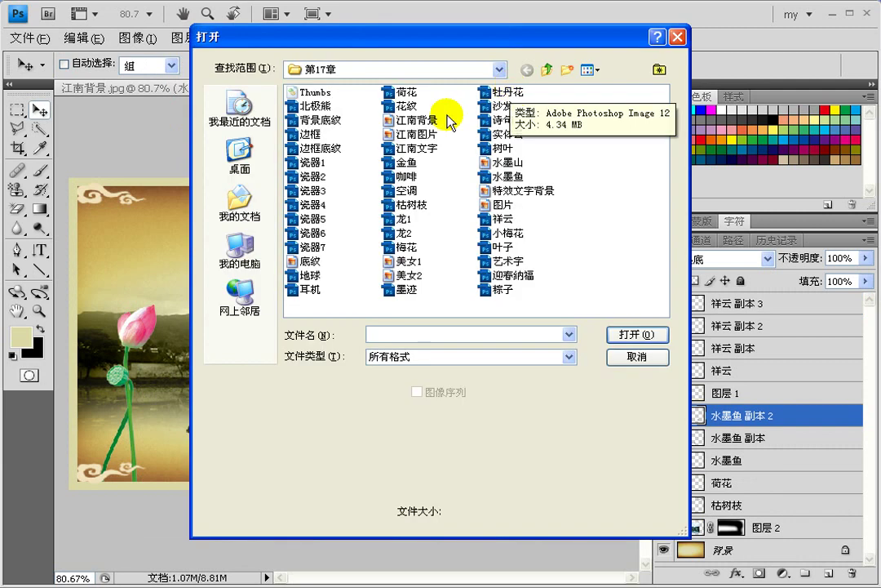
Step: Bring the red 江南文字 calligraphy into the 江南背景 poster, scaled to 65.2%, right of centre
double_click(424, 147)
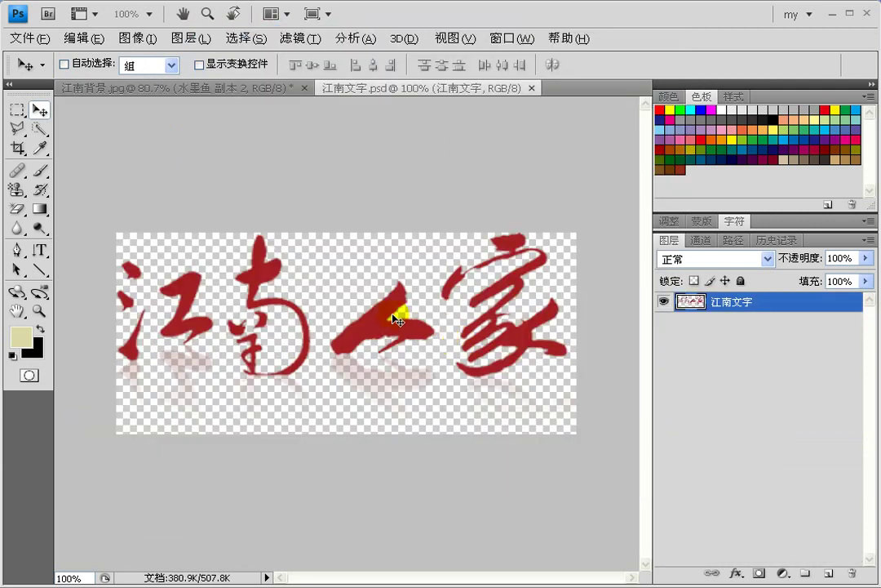
drag(398, 318, 232, 94)
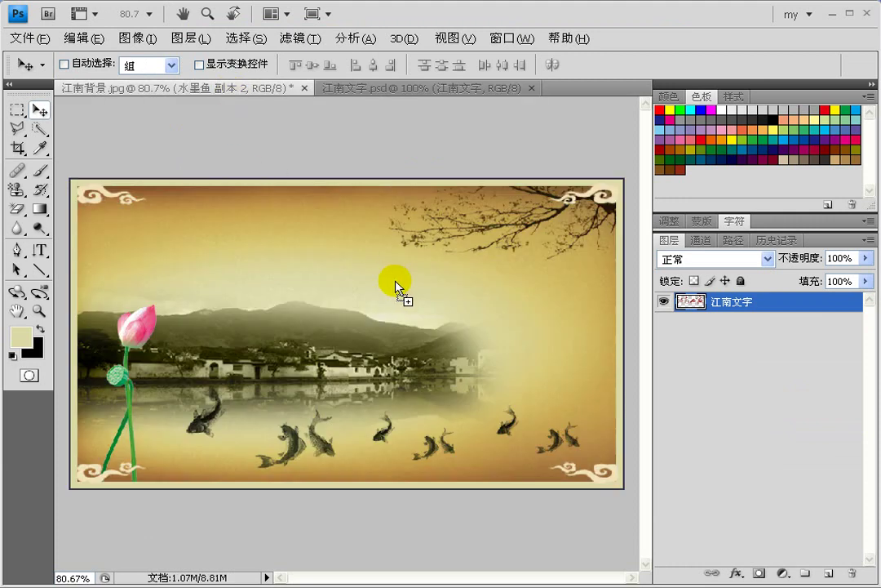
drag(233, 94, 452, 306)
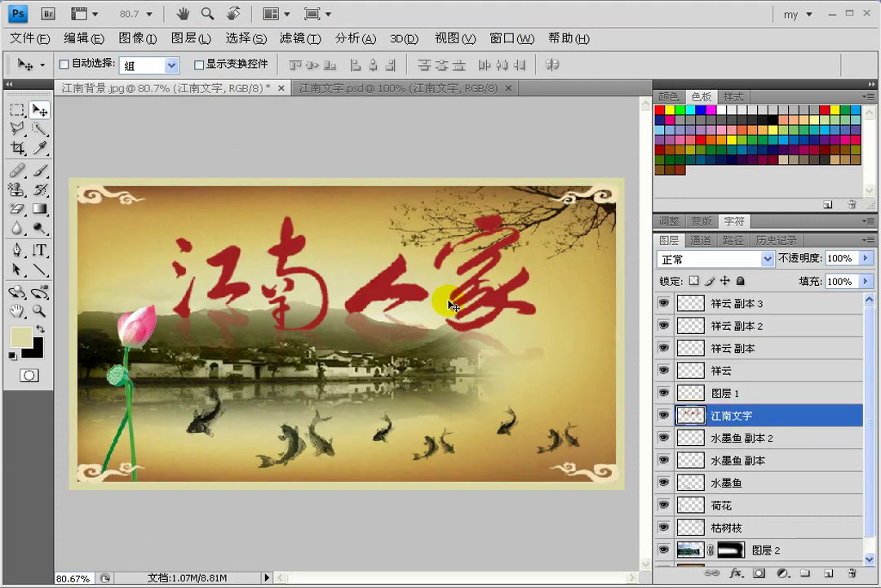
key(ctrl+t)
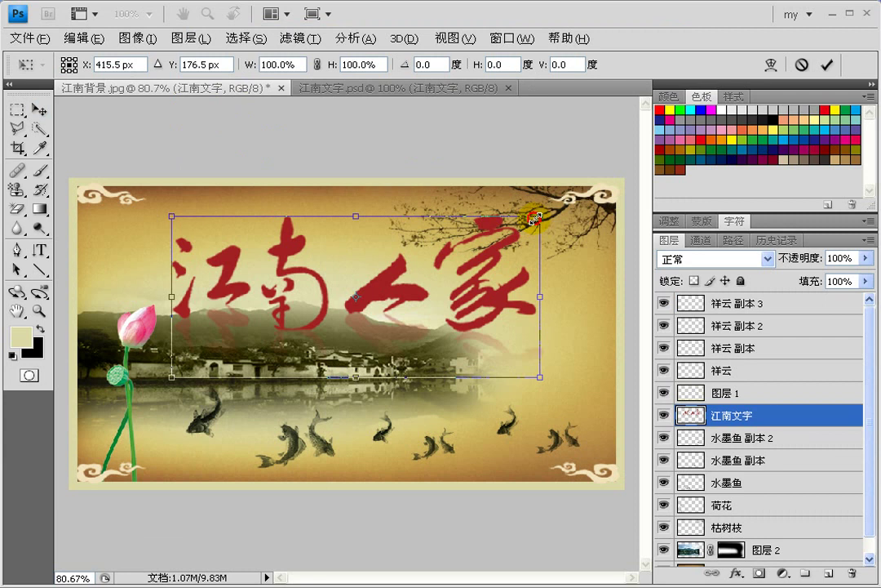
drag(535, 224, 459, 272)
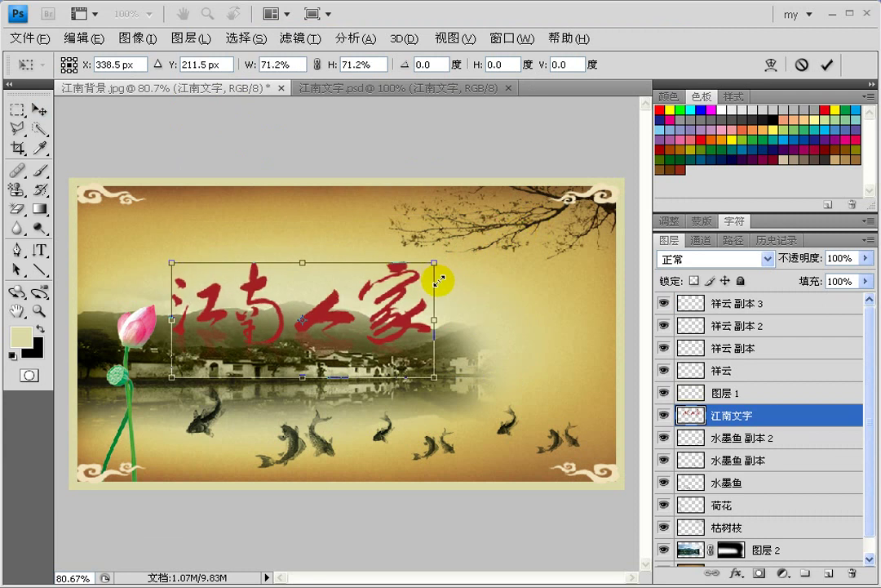
mouse_move(459, 272)
mouse_down()
mouse_move(410, 321)
mouse_move(544, 328)
mouse_up()
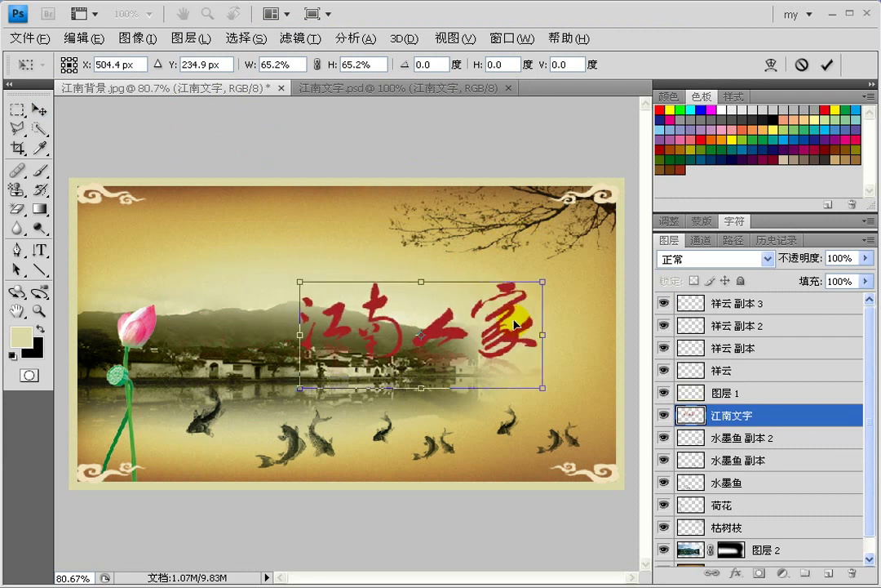
key(Return)
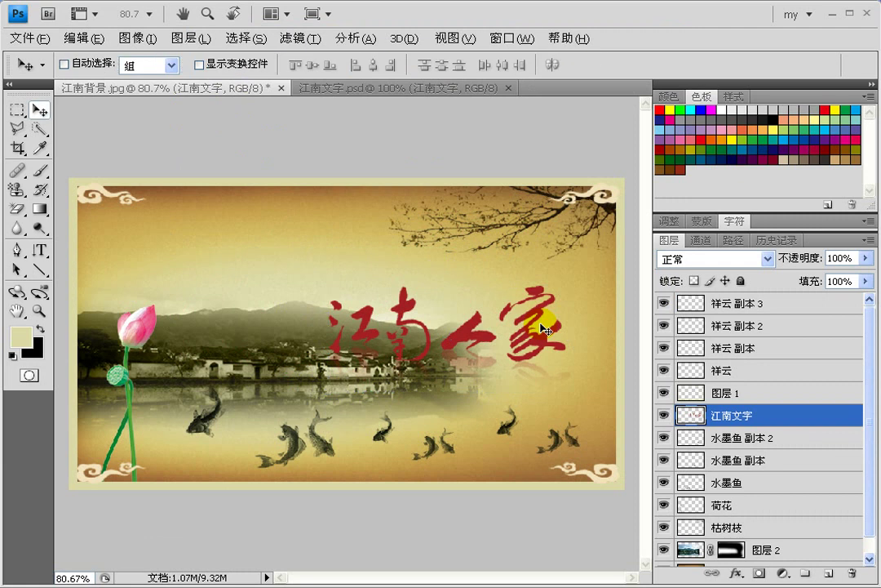